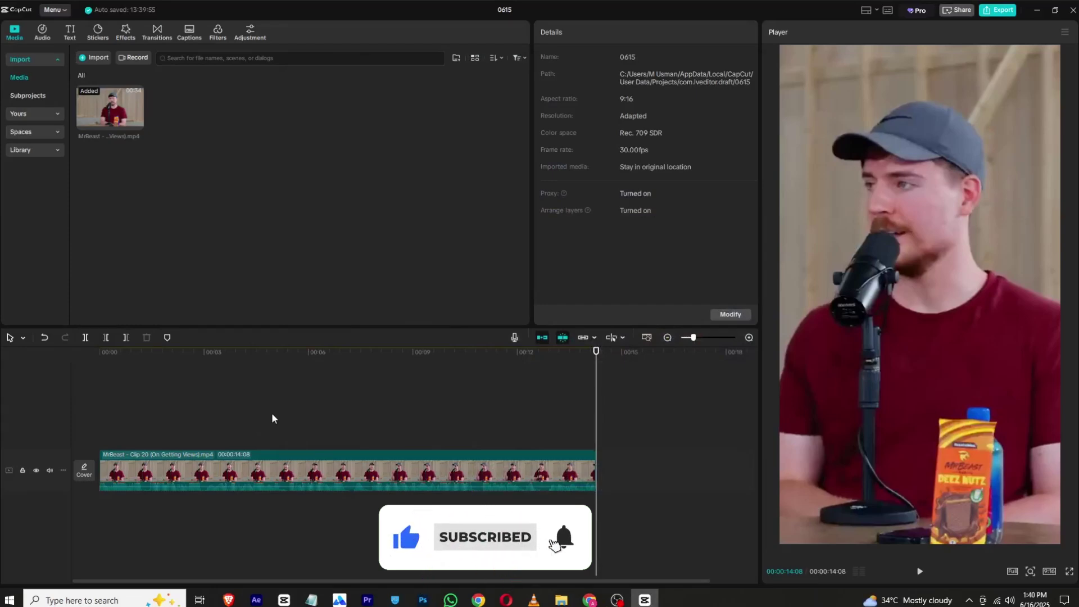
- Move the playhead to 00:00 on the timeline ruler
click(112, 352)
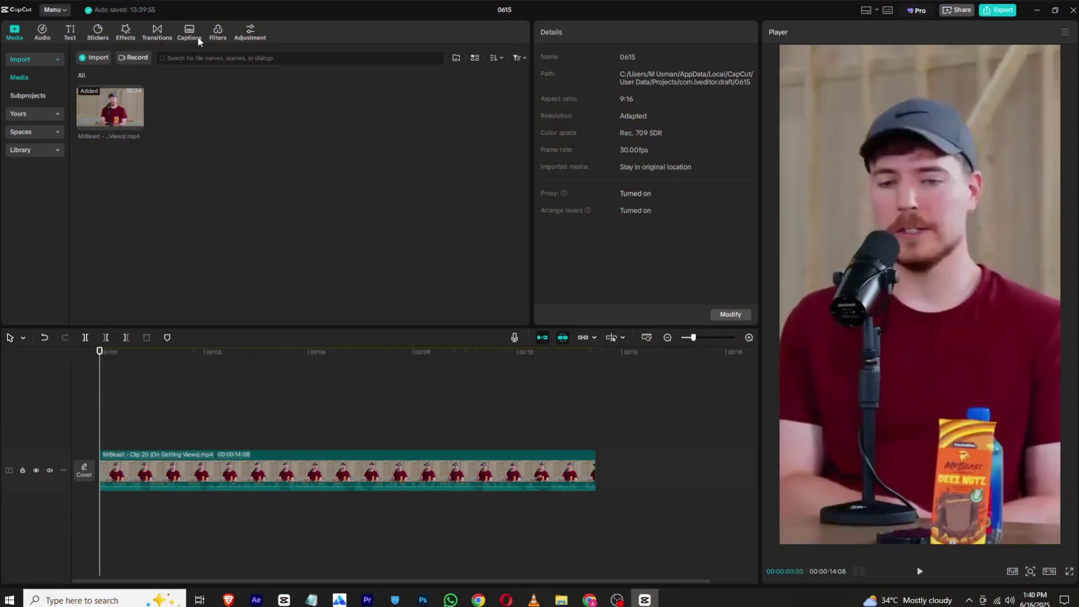
- Generate English auto captions from the clip's speech and select the first caption line
click(198, 36)
click(487, 314)
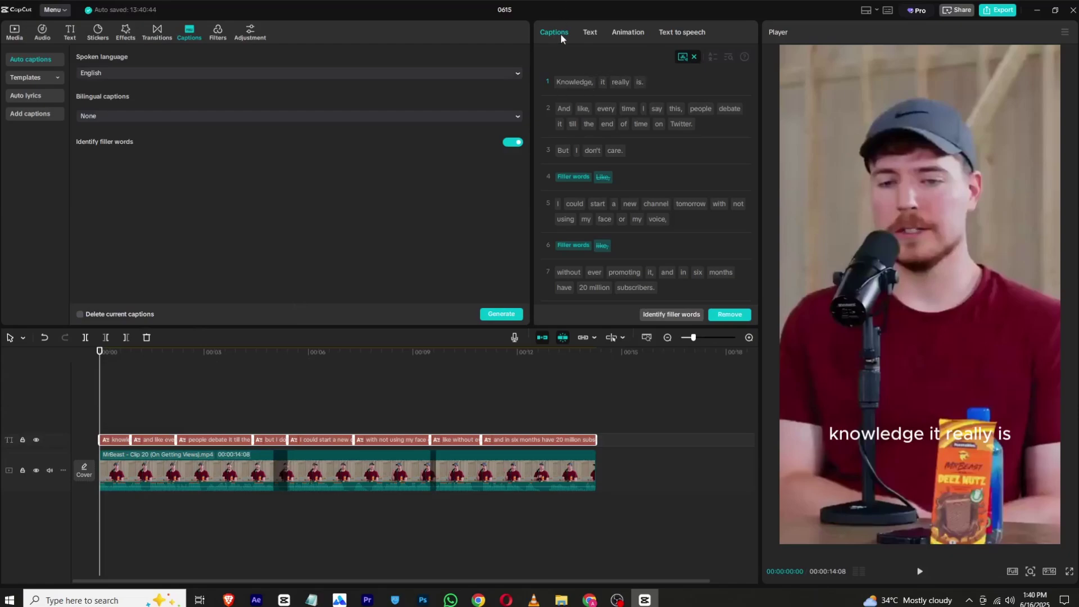
click(596, 83)
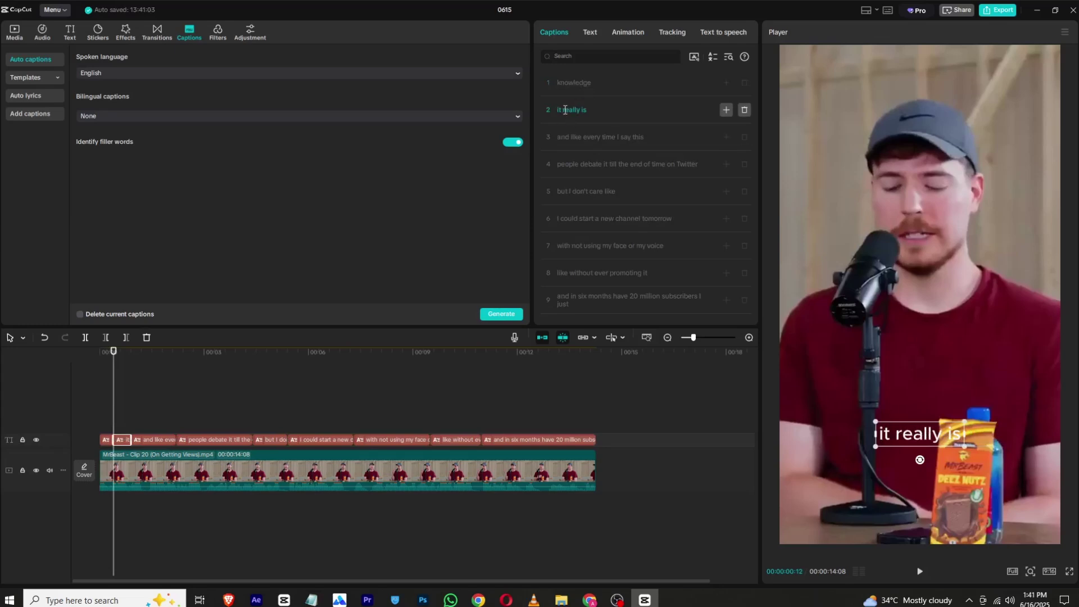
- Split captions after "it really", "and like" and "every time"
click(580, 109)
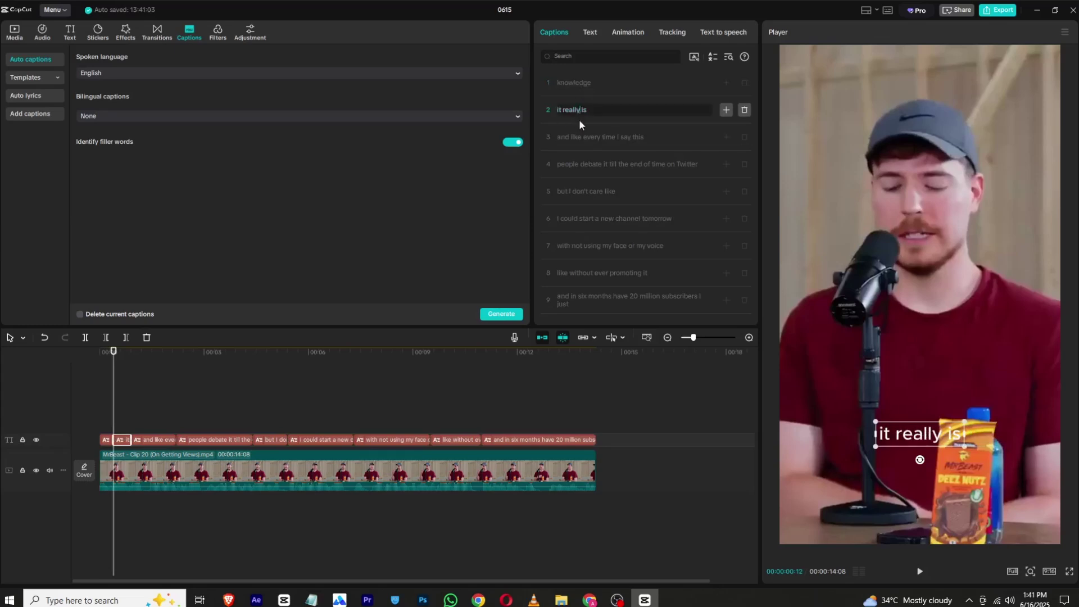
key(Return)
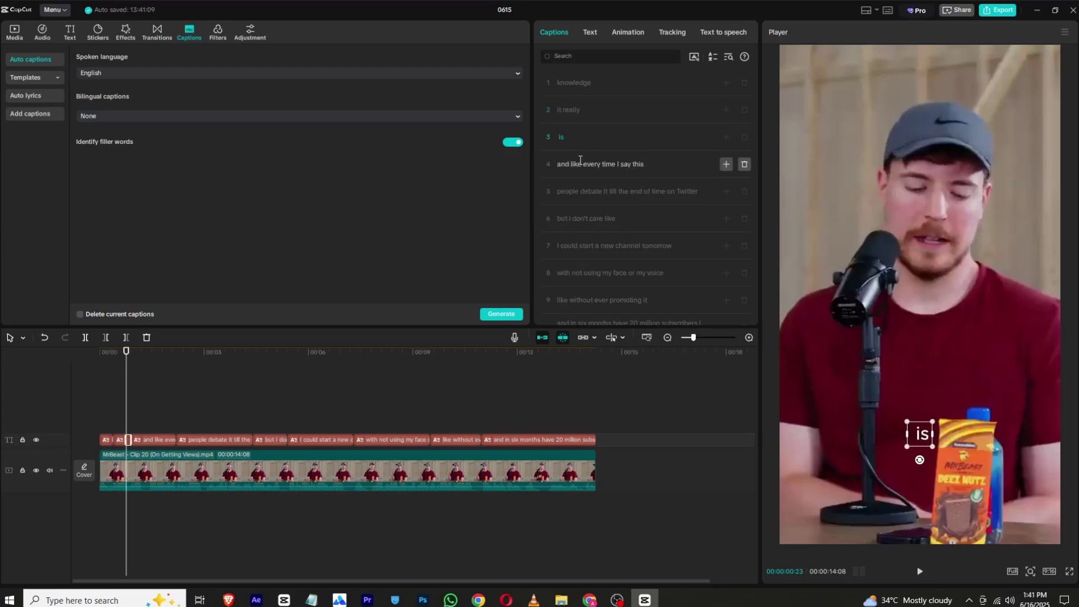
click(582, 164)
key(Return)
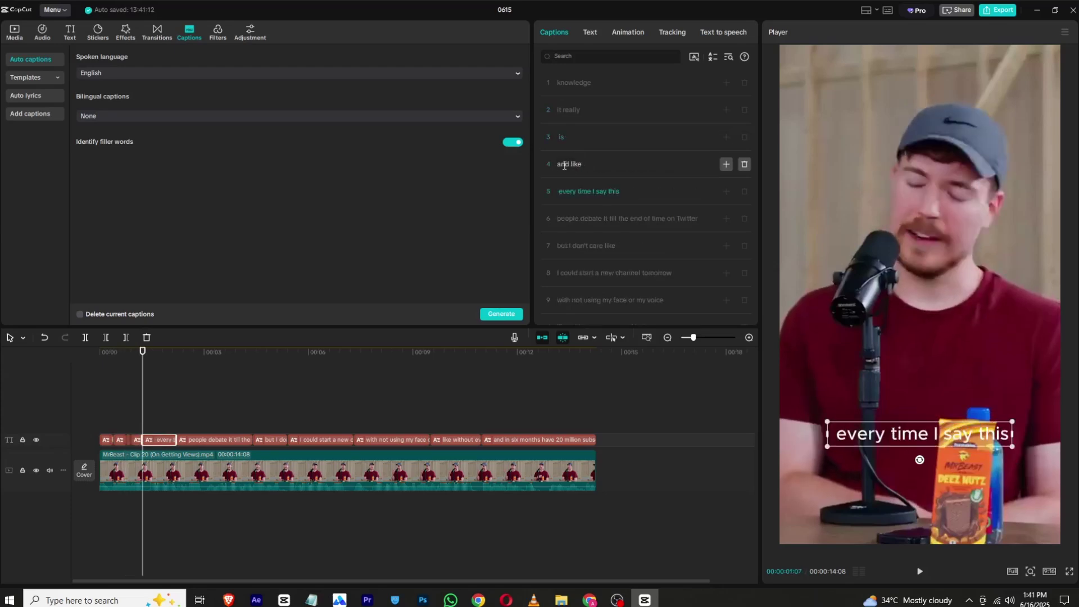
click(591, 192)
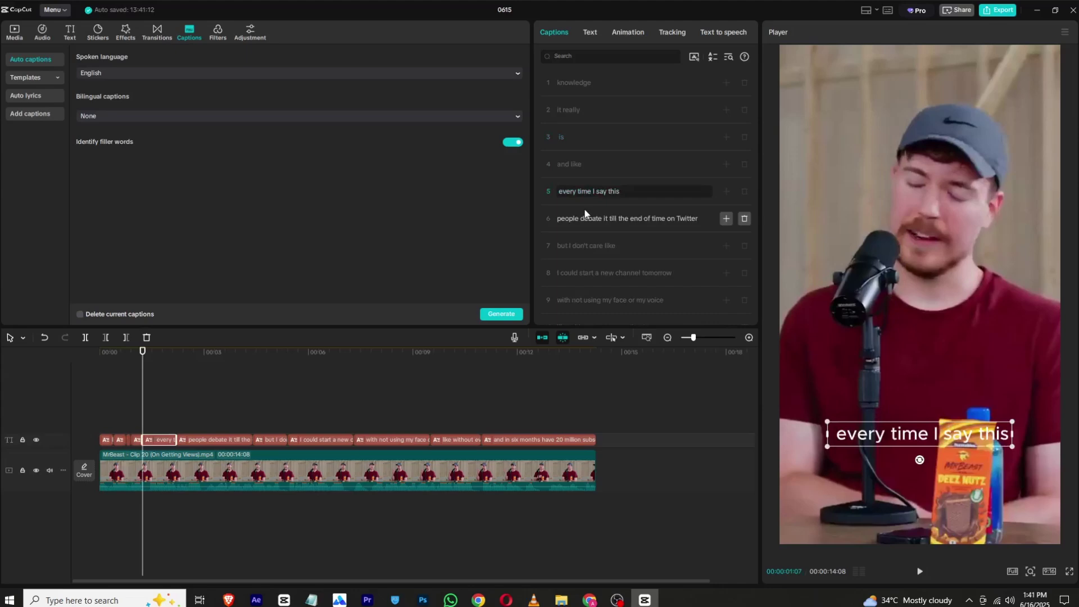
key(Return)
- Split captions after "people debate", before "on Twitter", and before "end of time"
scroll(584, 208, down, 1)
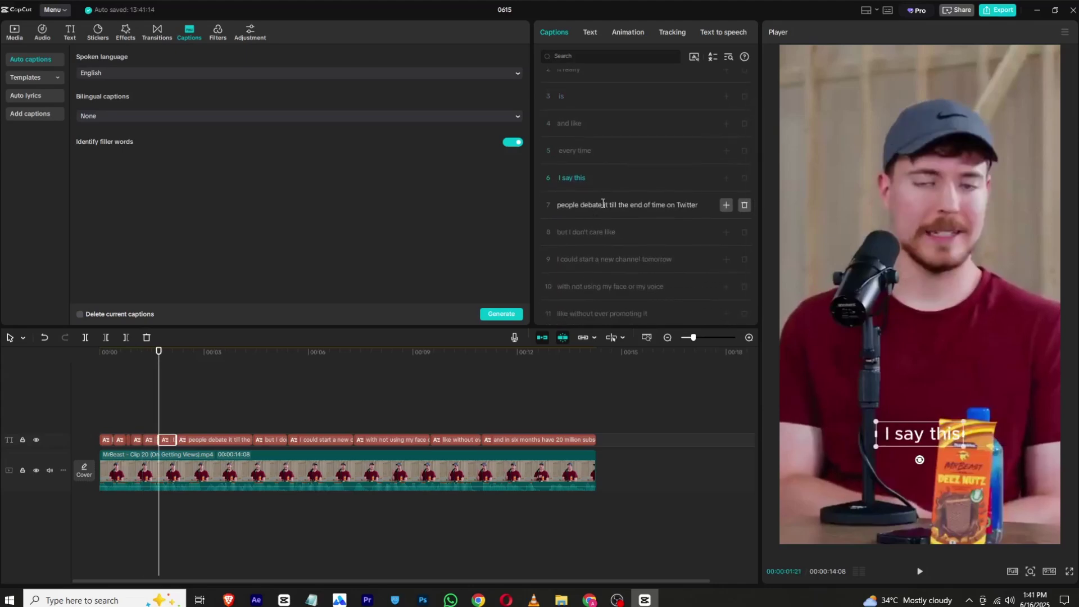
click(603, 203)
key(Return)
click(622, 232)
key(Return)
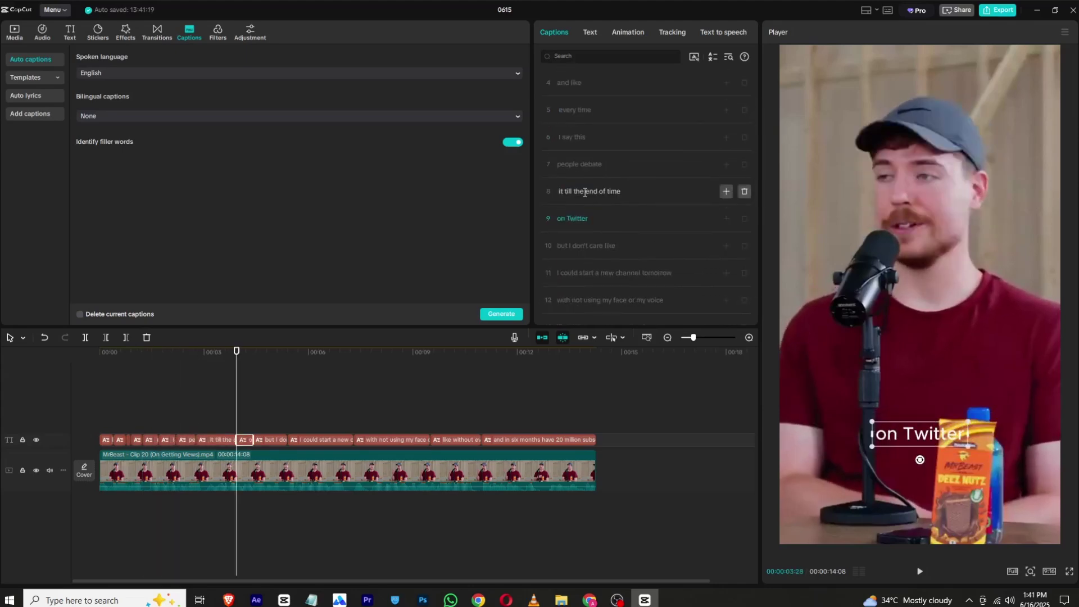
click(584, 192)
key(Return)
- Delete "I just" from the last caption, split it after "have 20", and rewind
scroll(589, 213, down, 2)
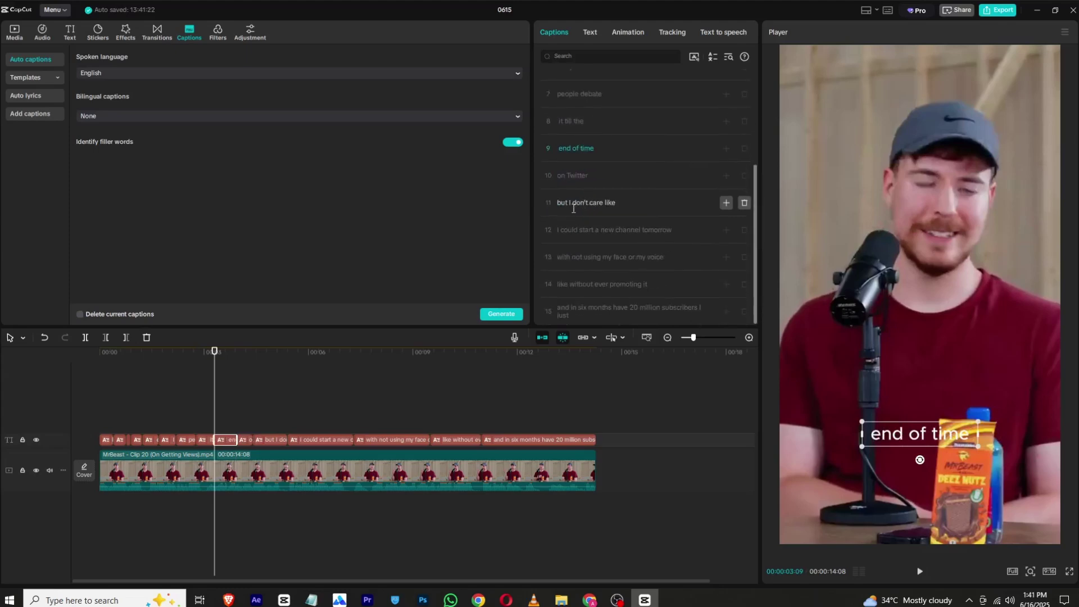
click(587, 204)
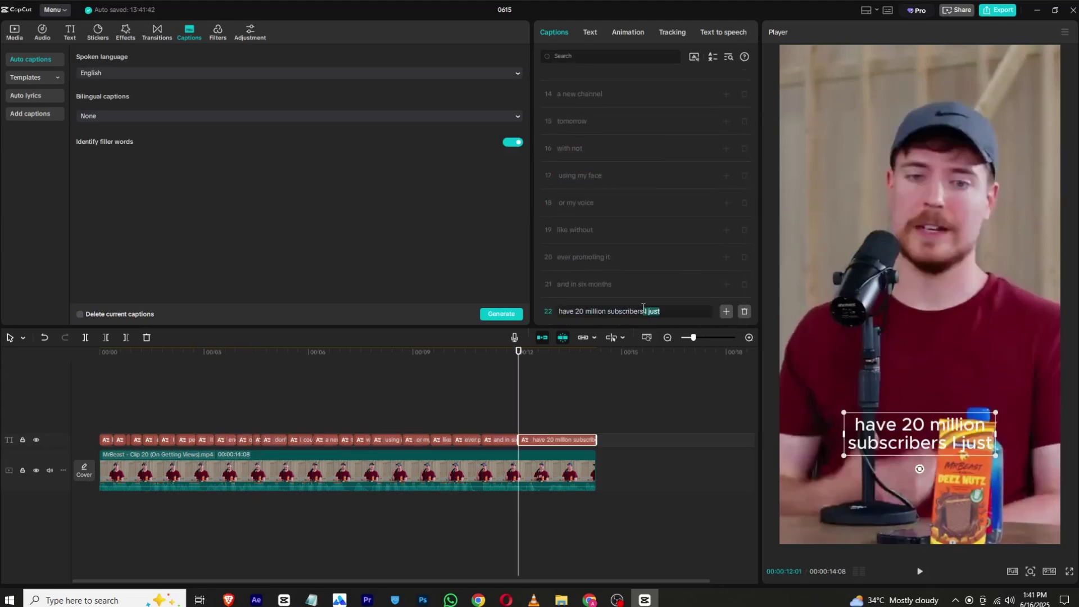
key(BackSpace)
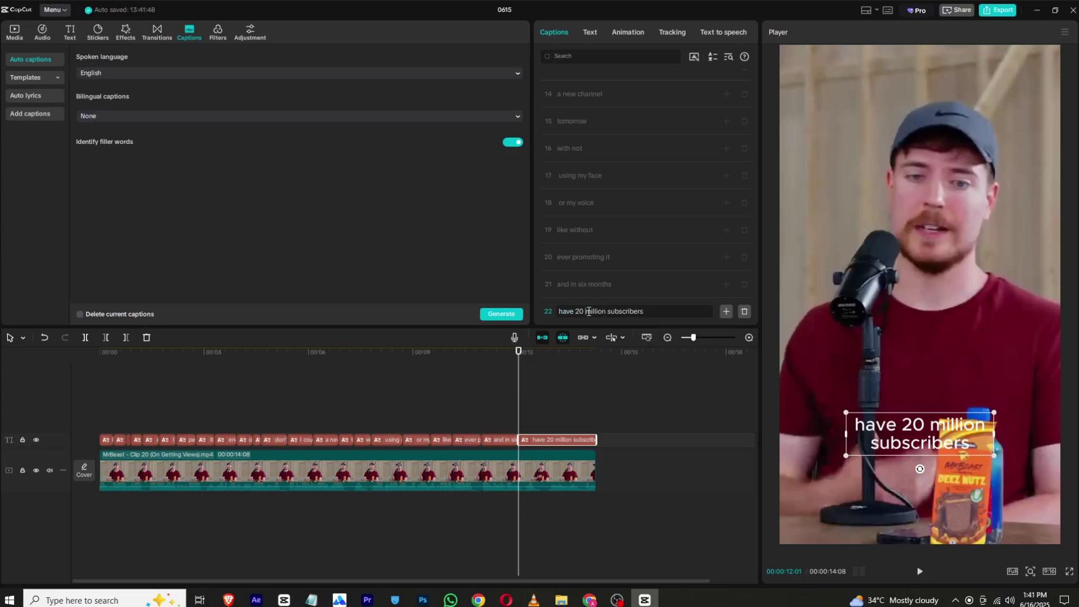
key(Return)
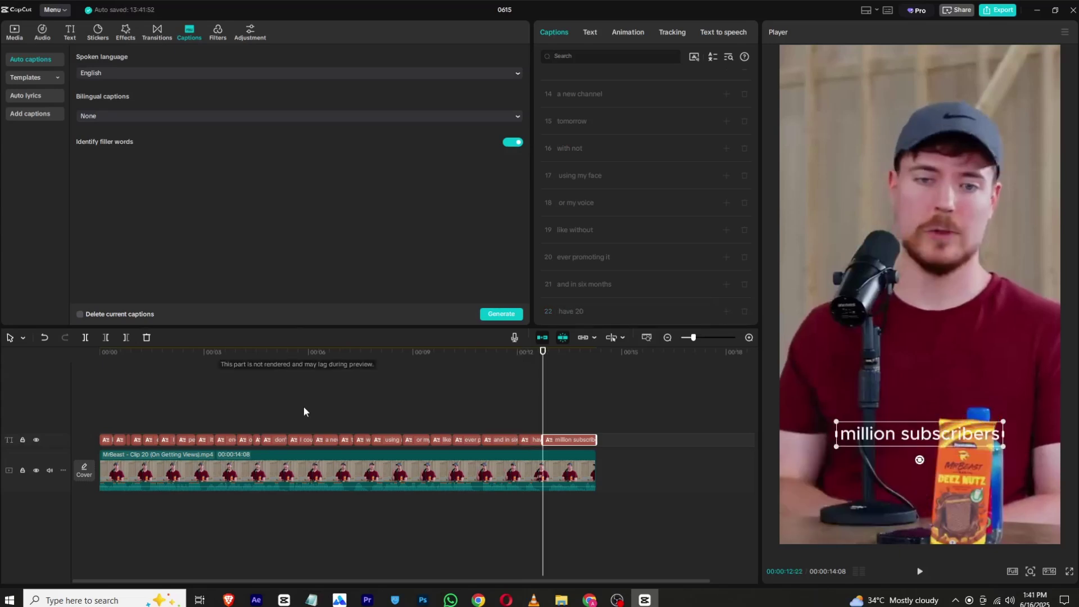
click(303, 407)
drag(259, 349, 65, 376)
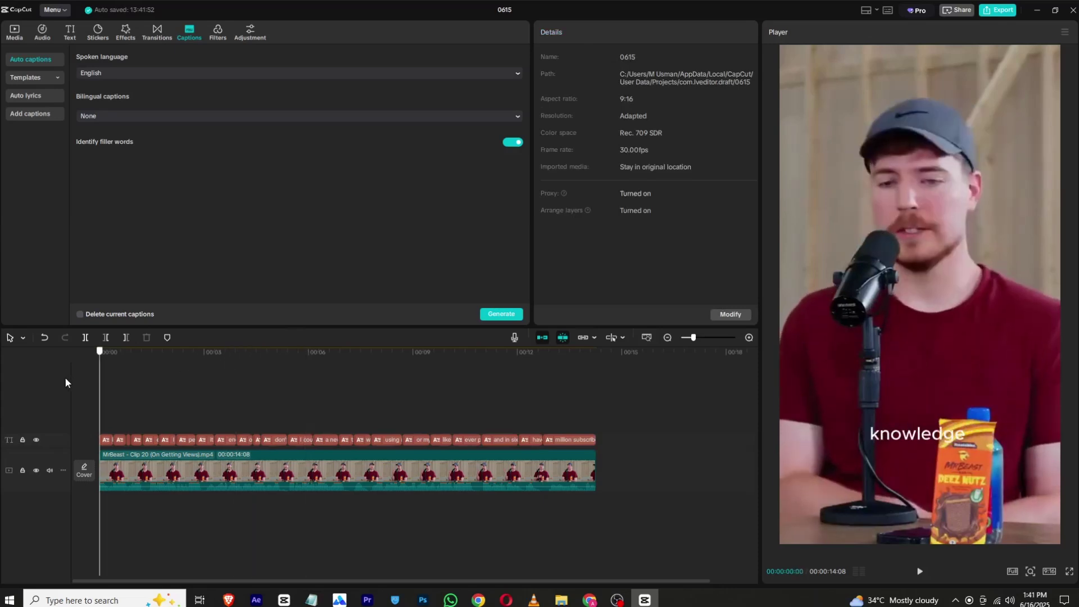
- Set KNOWLEDGE to the ZY Trend font, enlarged and centred over the speaker's shirt
click(105, 440)
click(586, 33)
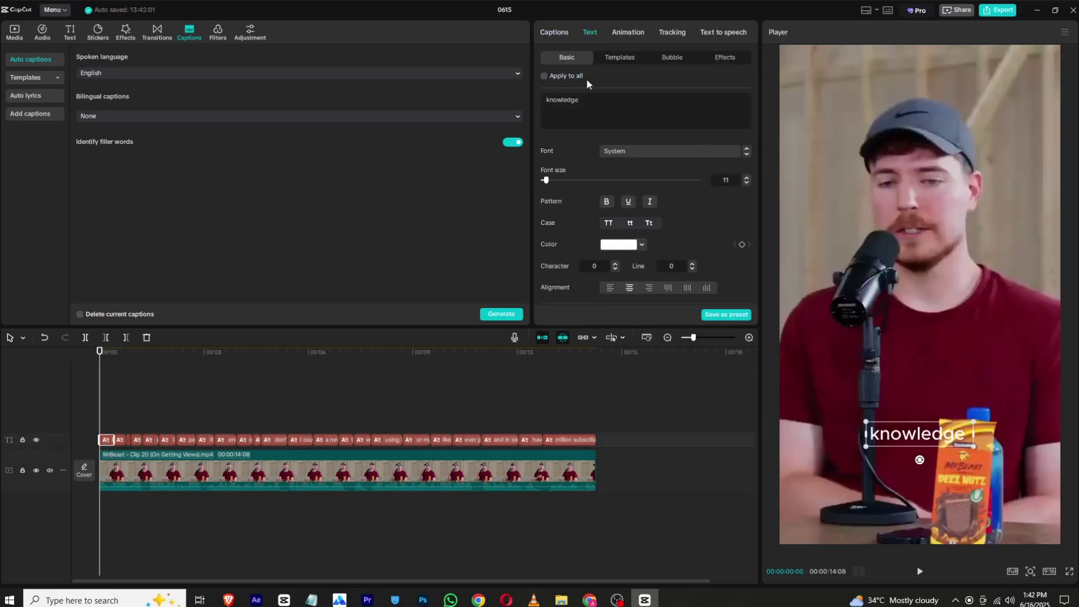
drag(939, 434, 900, 342)
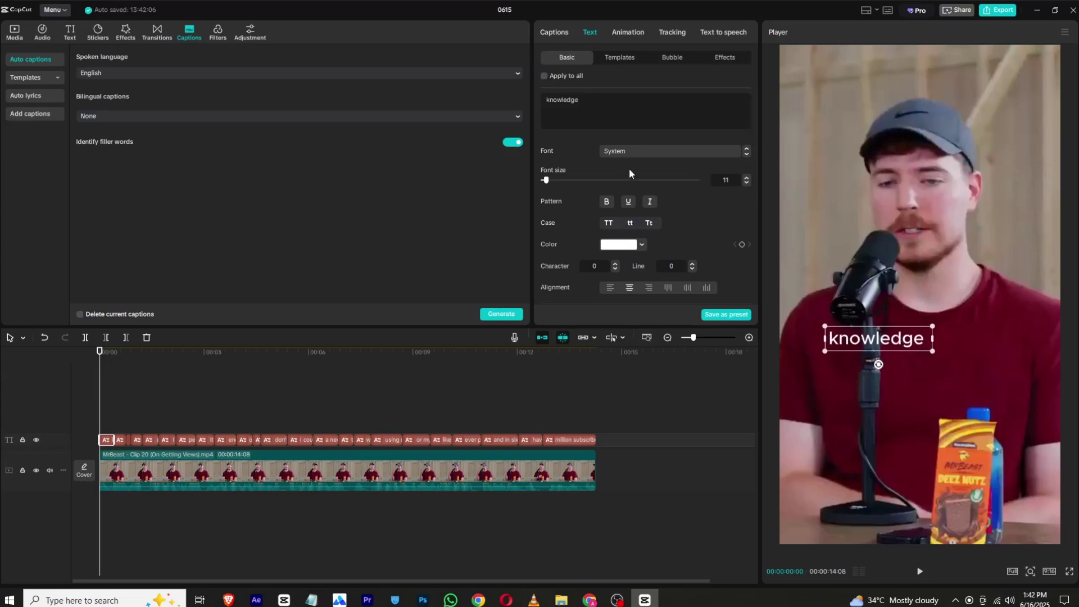
click(628, 149)
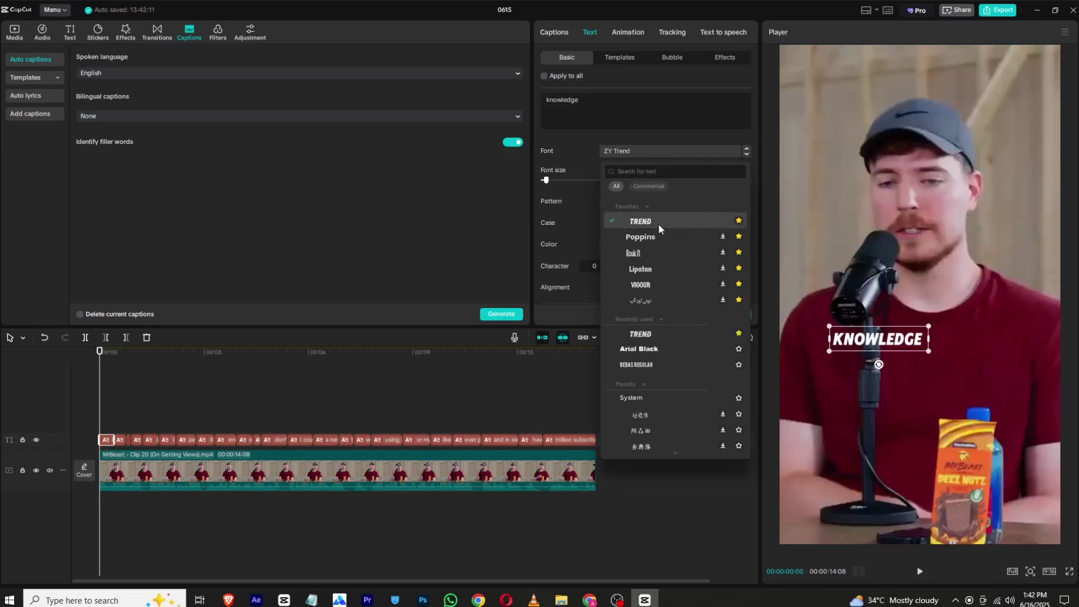
click(828, 352)
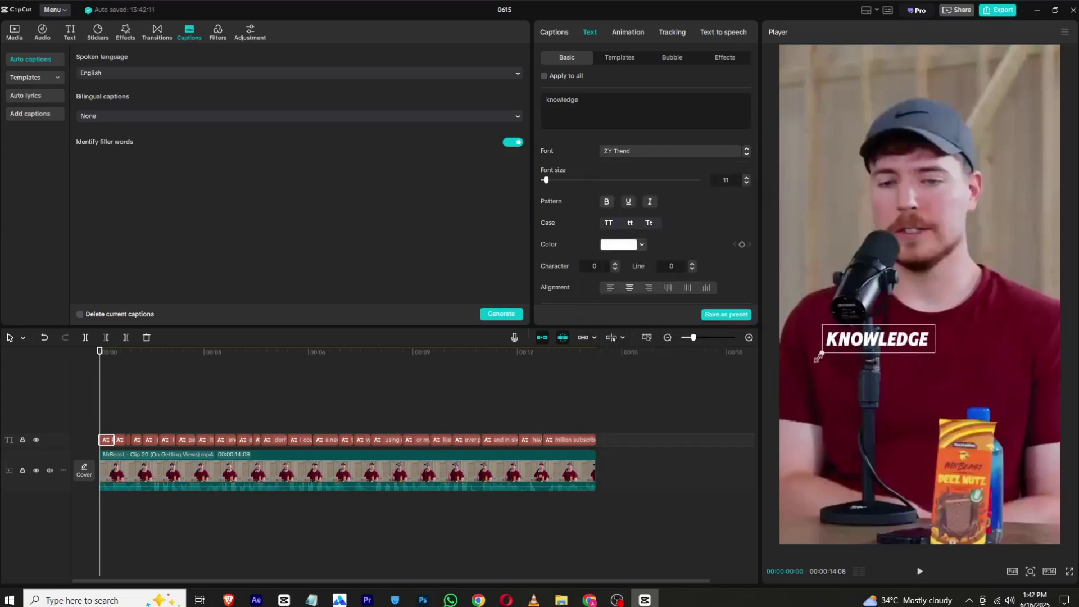
drag(828, 352, 795, 380)
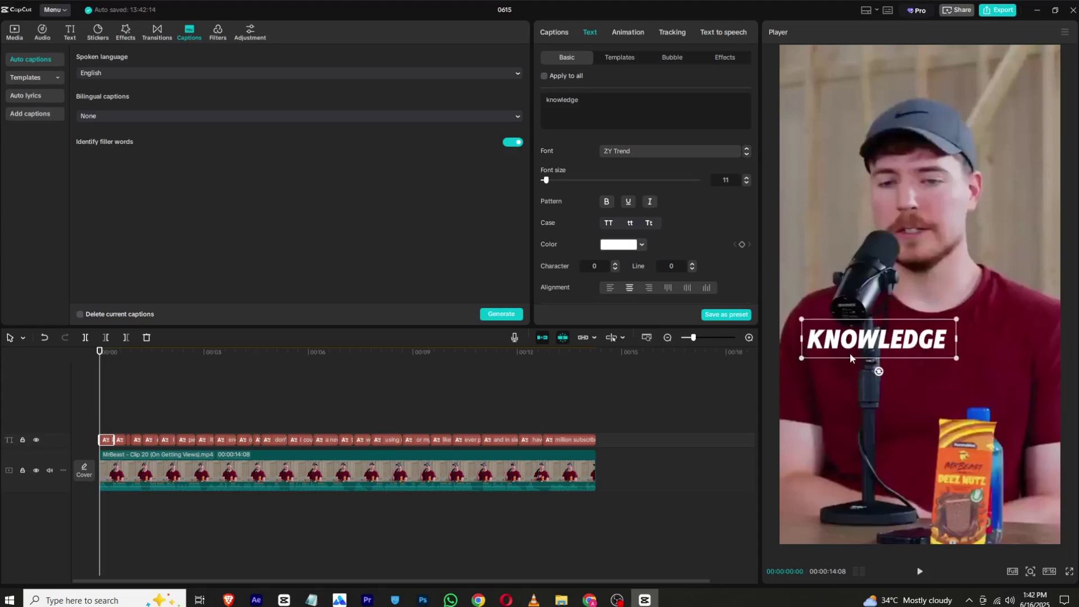
drag(850, 357, 893, 376)
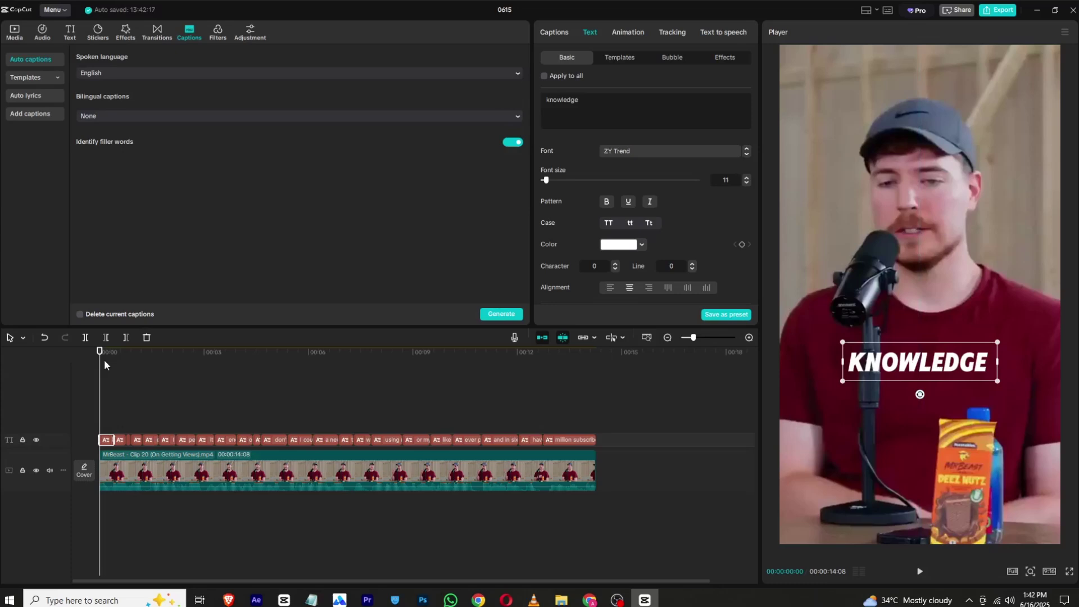
mouse_move(105, 365)
mouse_down()
mouse_move(123, 364)
mouse_move(99, 363)
mouse_up()
- Zoom the timeline in and make the KNOWLEDGE text yellow
click(749, 337)
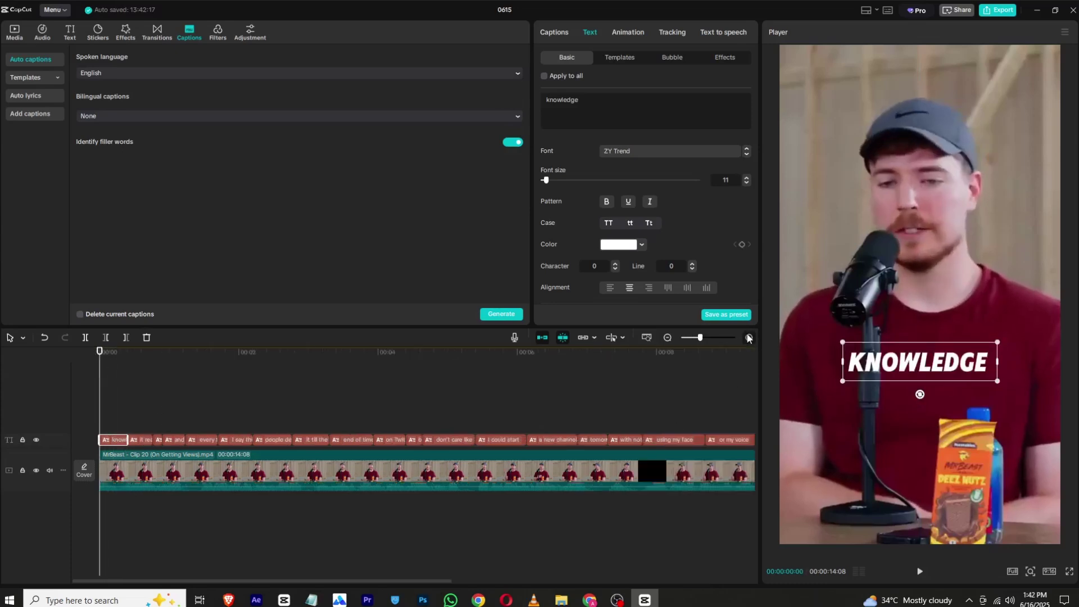
click(619, 245)
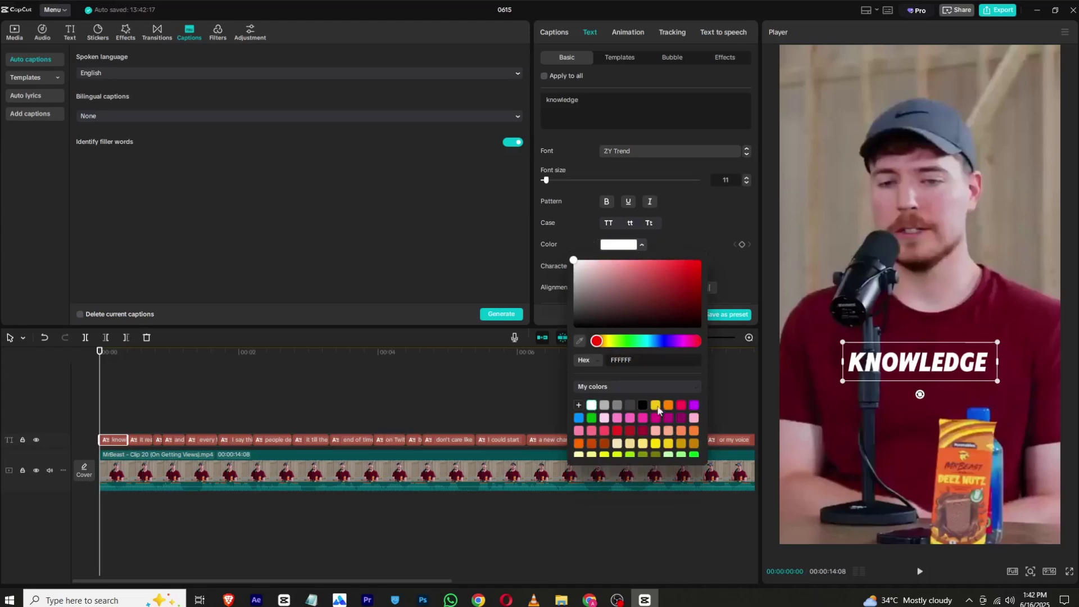
click(656, 406)
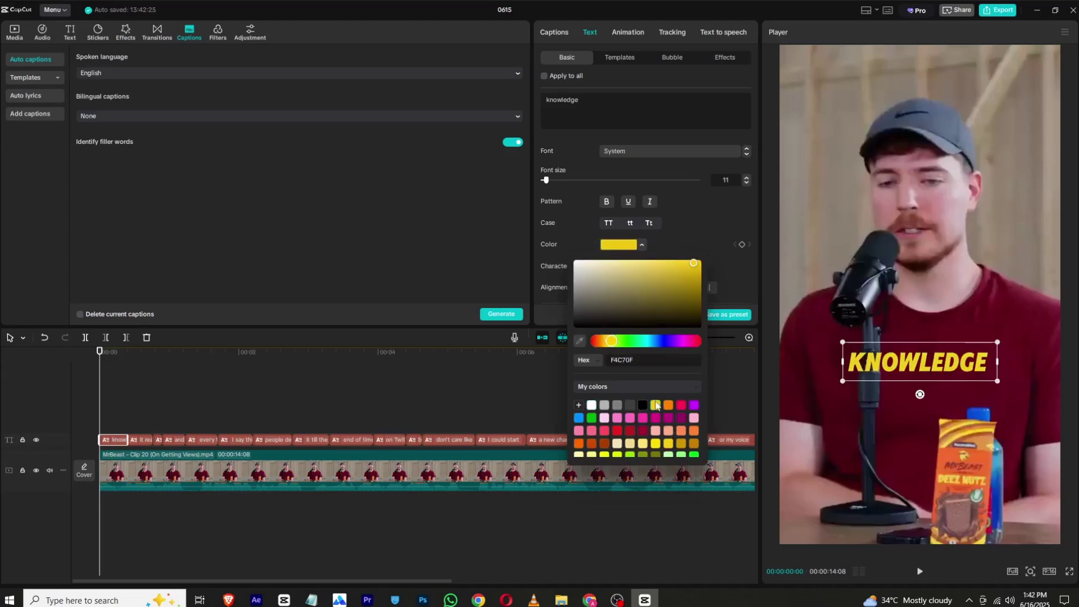
click(619, 428)
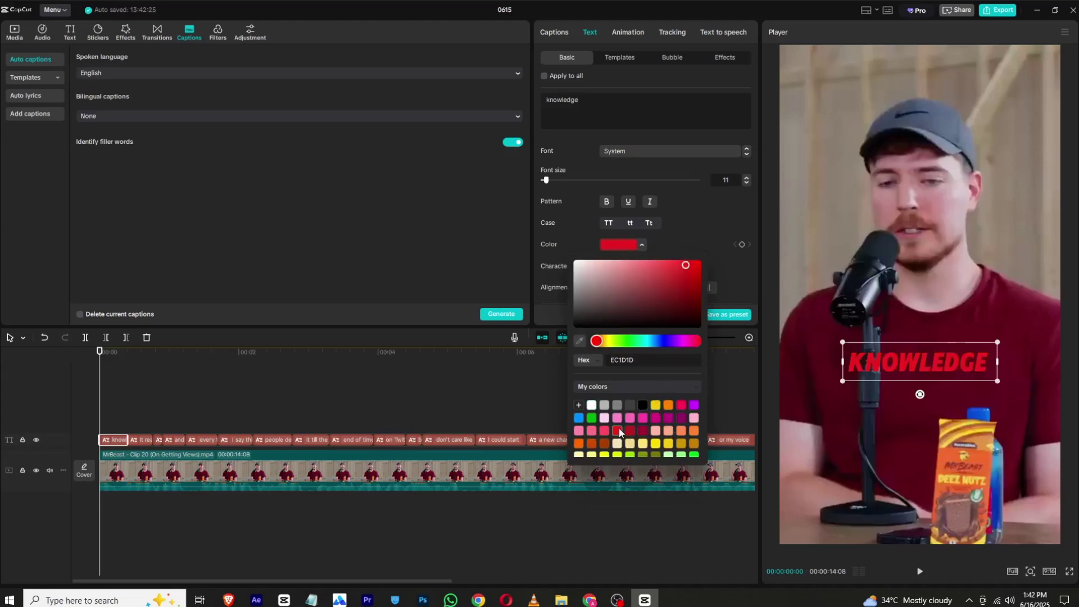
click(656, 405)
- Add a drop shadow at 77% opacity to KNOWLEDGE and turn off its glow
scroll(560, 268, down, 5)
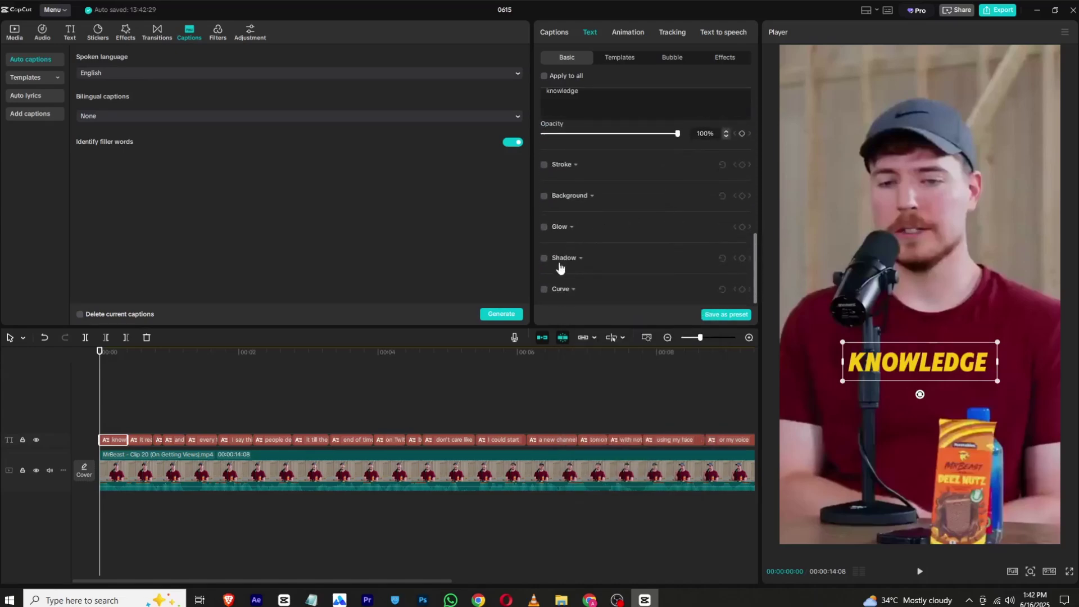
click(544, 258)
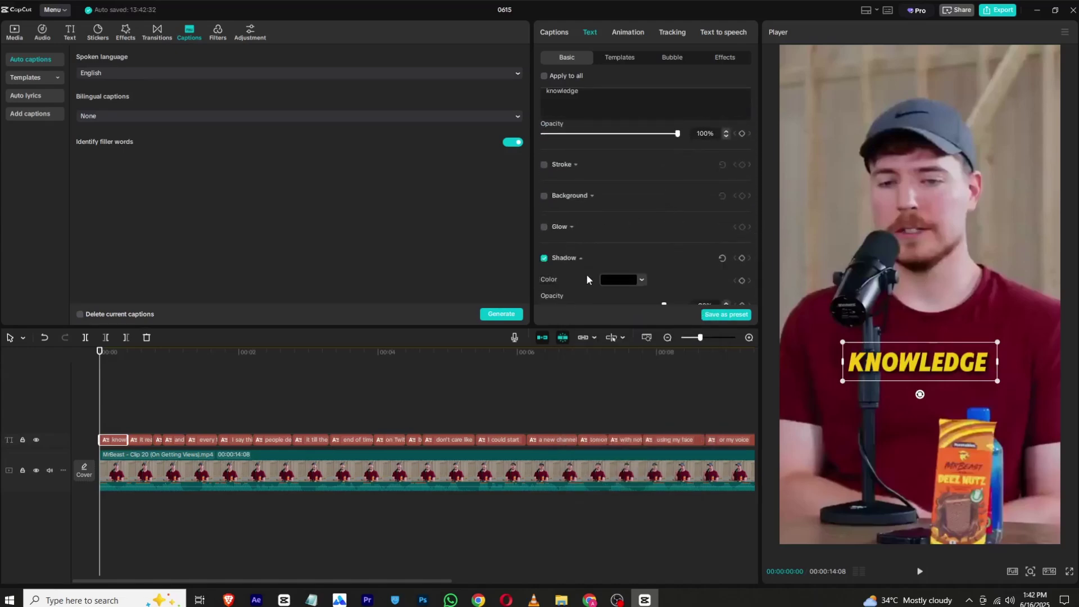
scroll(586, 279, down, 1)
drag(663, 265, 625, 265)
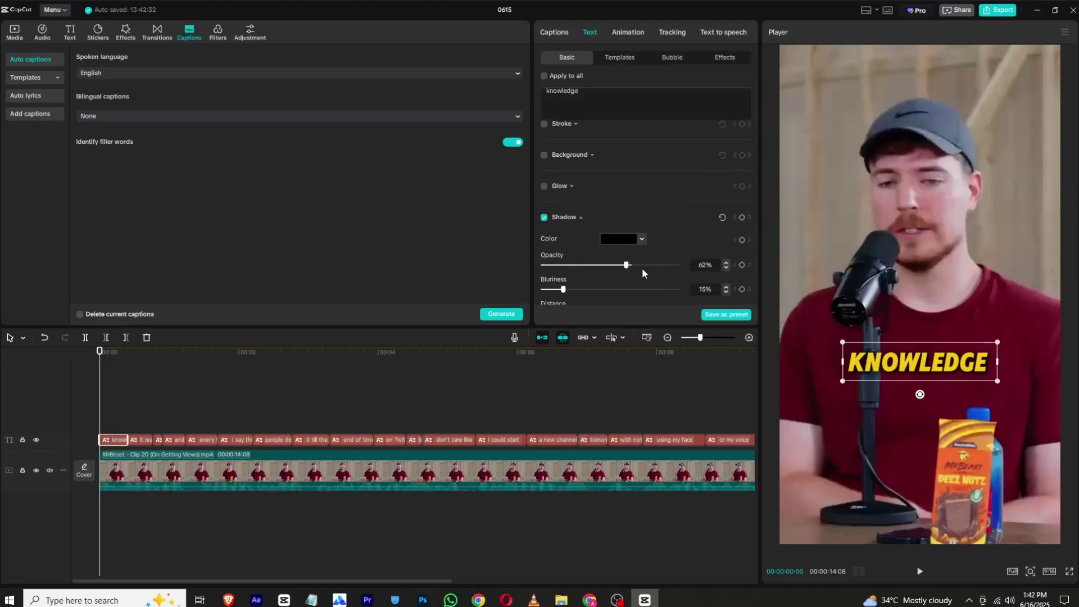
click(646, 265)
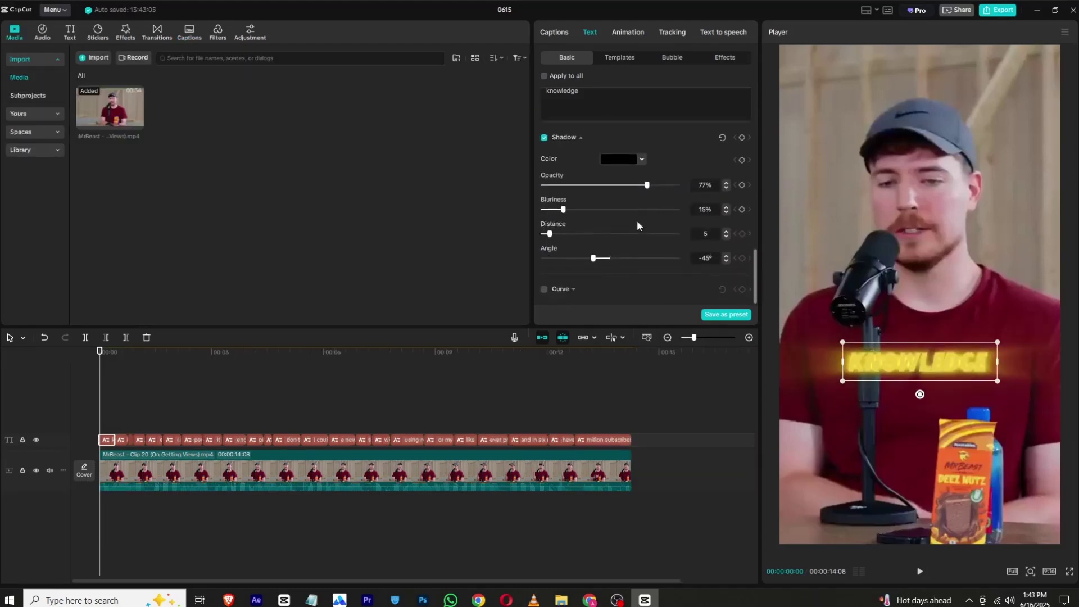
scroll(558, 160, up, 2)
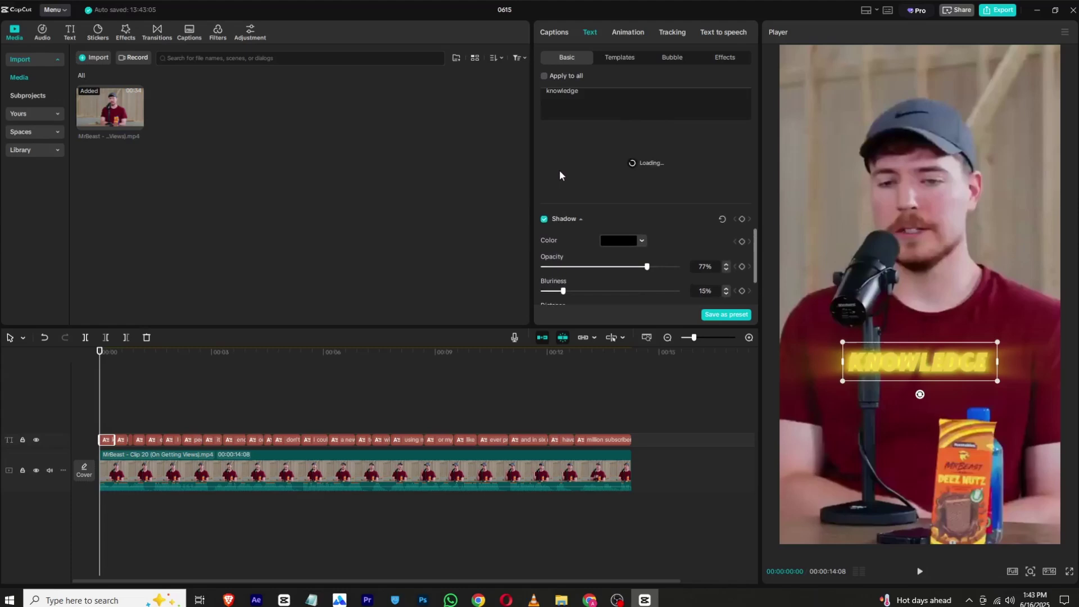
scroll(556, 167, up, 1)
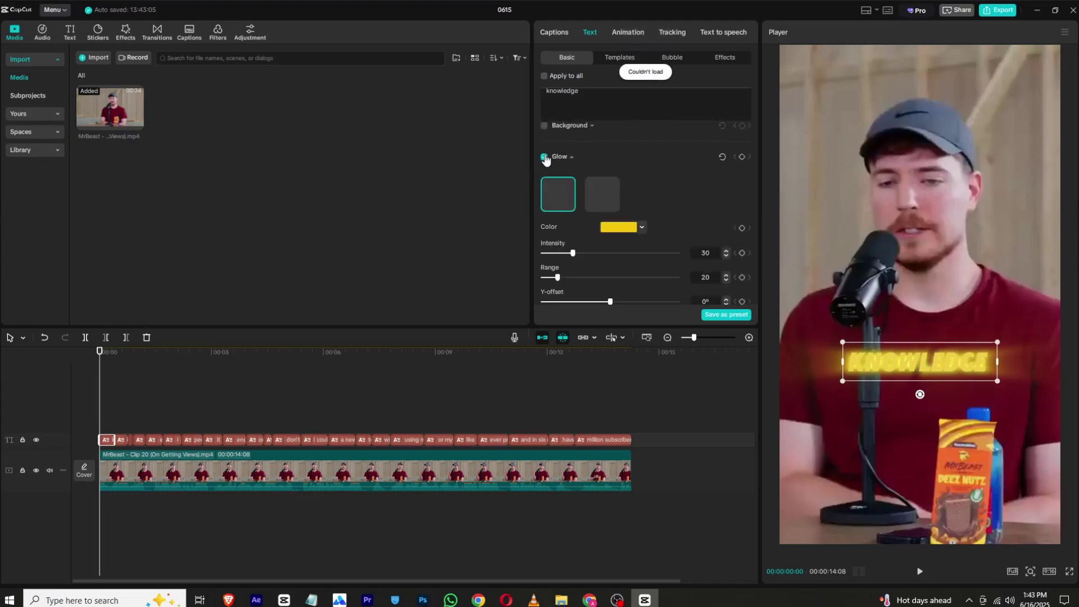
click(543, 157)
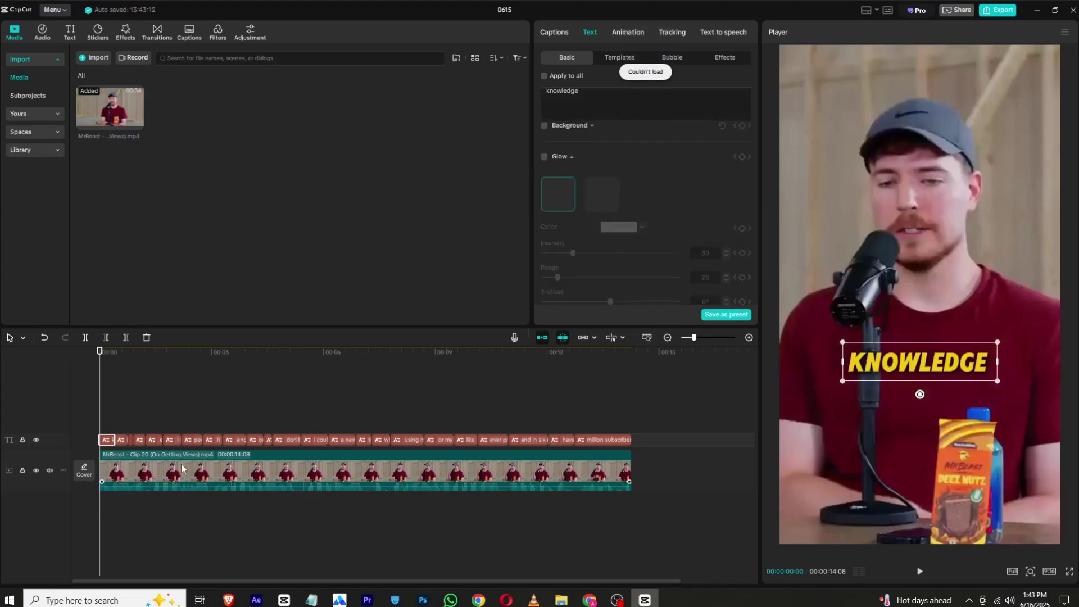
- Select the 'it really' clip, zoom the timeline, and preview back to KNOWLEDGE
drag(100, 361, 114, 362)
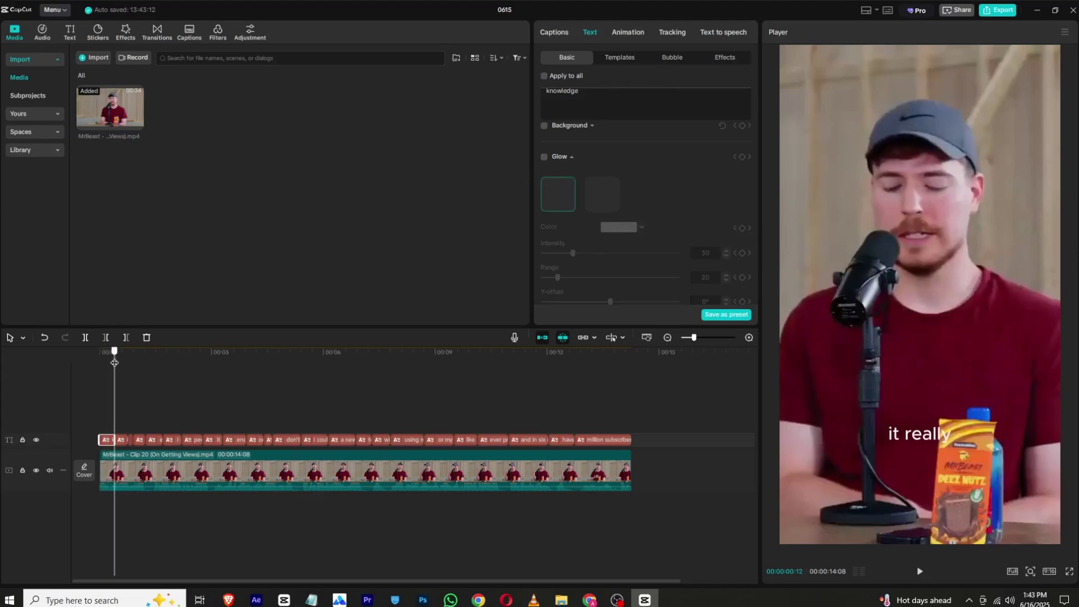
click(121, 439)
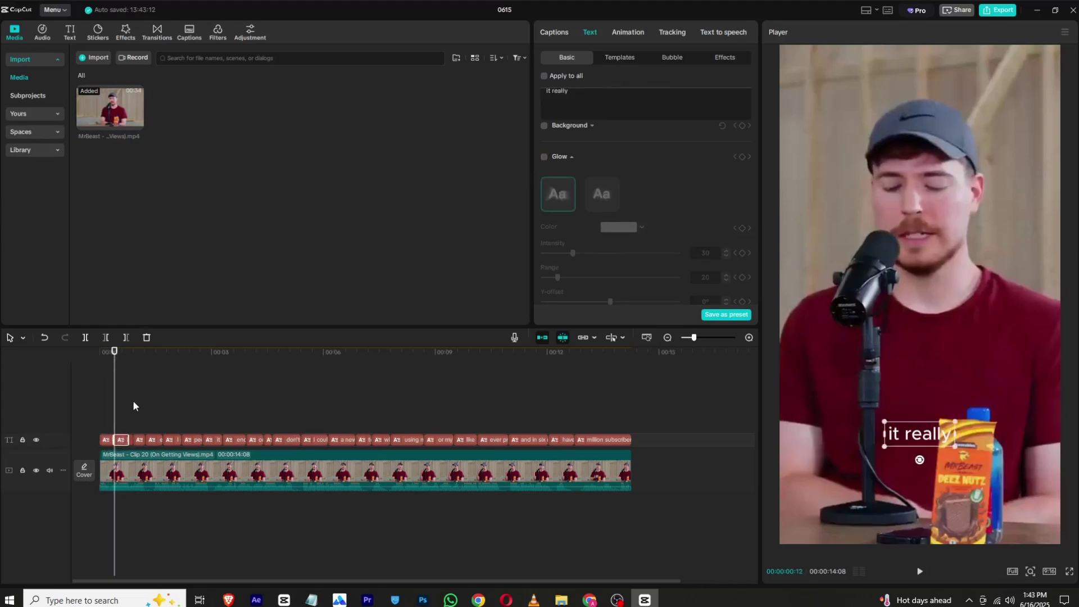
drag(114, 395, 99, 395)
click(747, 338)
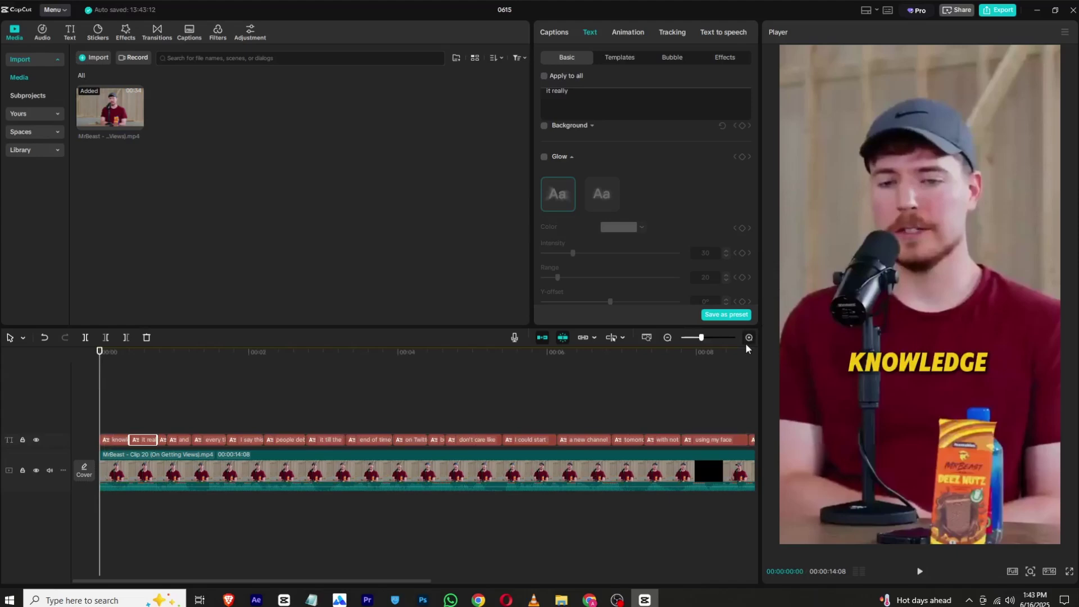
click(919, 571)
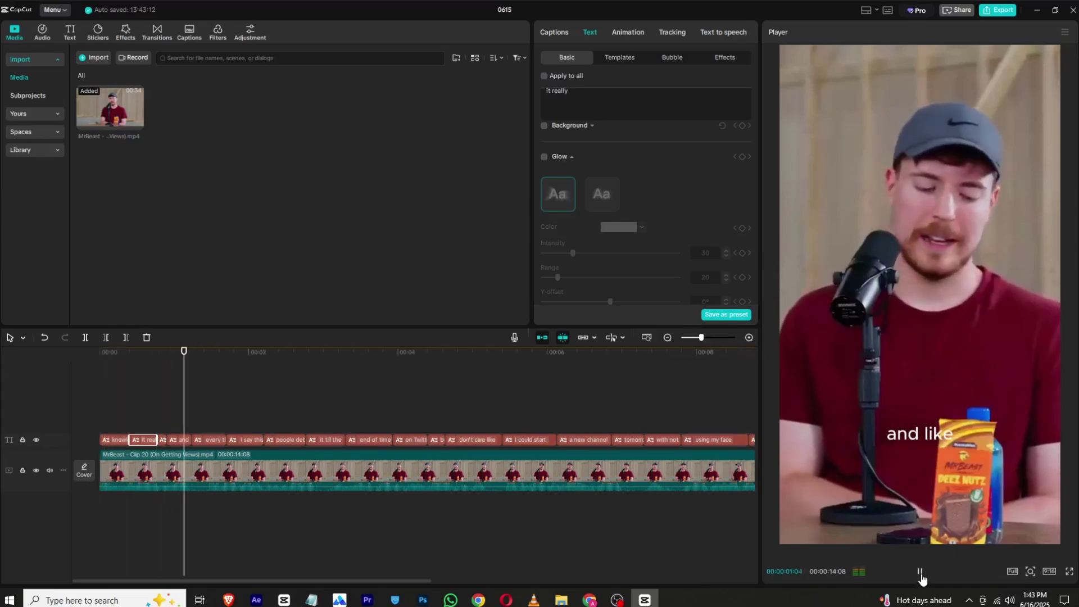
click(919, 571)
click(151, 352)
drag(151, 351, 123, 351)
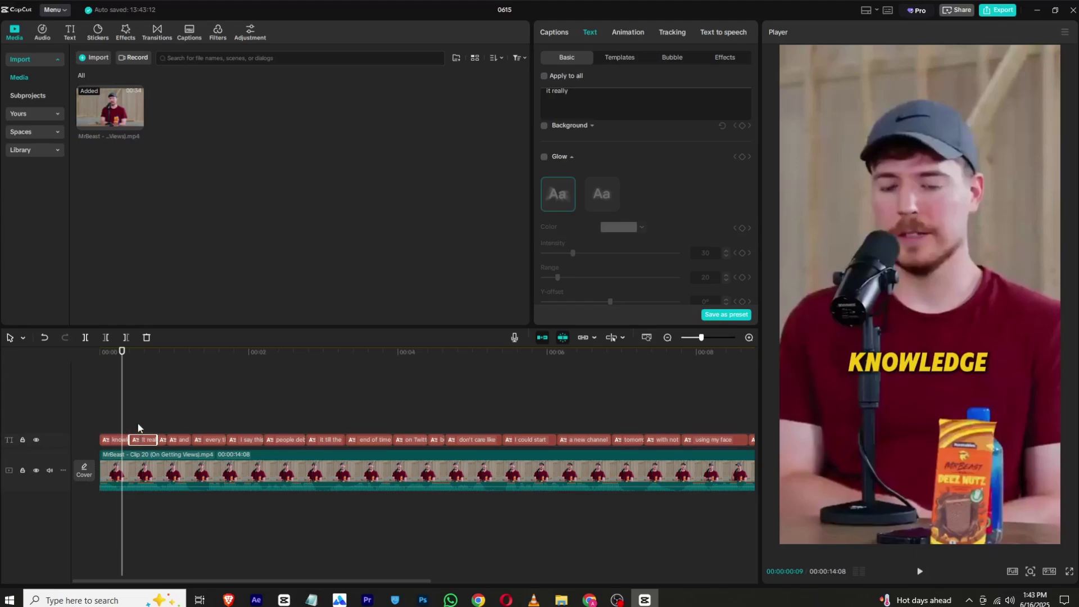
- Move 'it really' to a new track, enlarge it, and place it under KNOWLEDGE
mouse_move(140, 434)
mouse_down()
mouse_move(142, 424)
mouse_move(149, 443)
mouse_up()
click(127, 440)
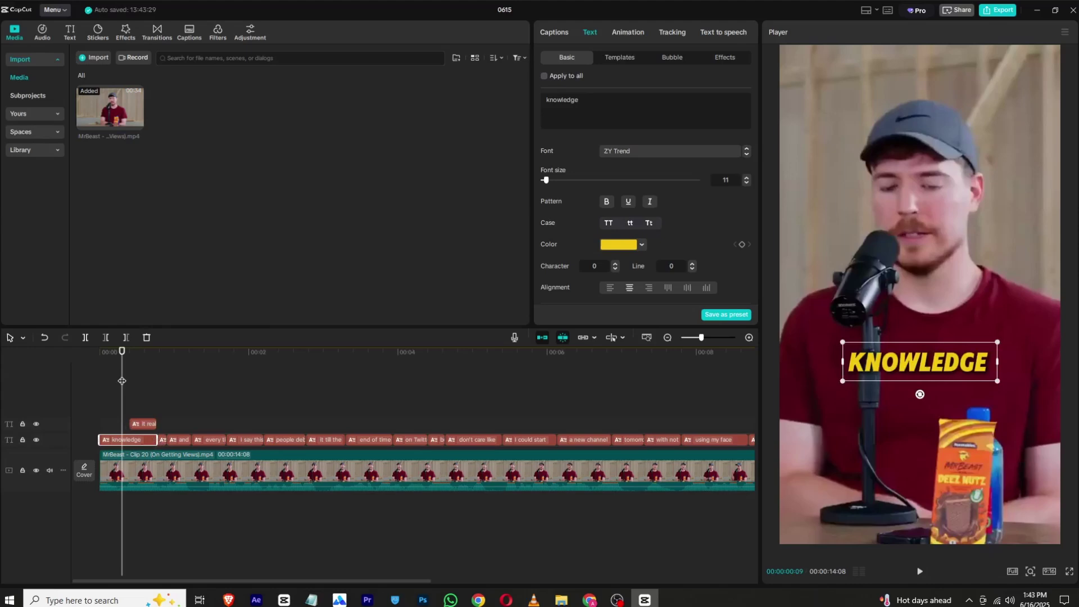
drag(122, 381, 129, 381)
click(145, 425)
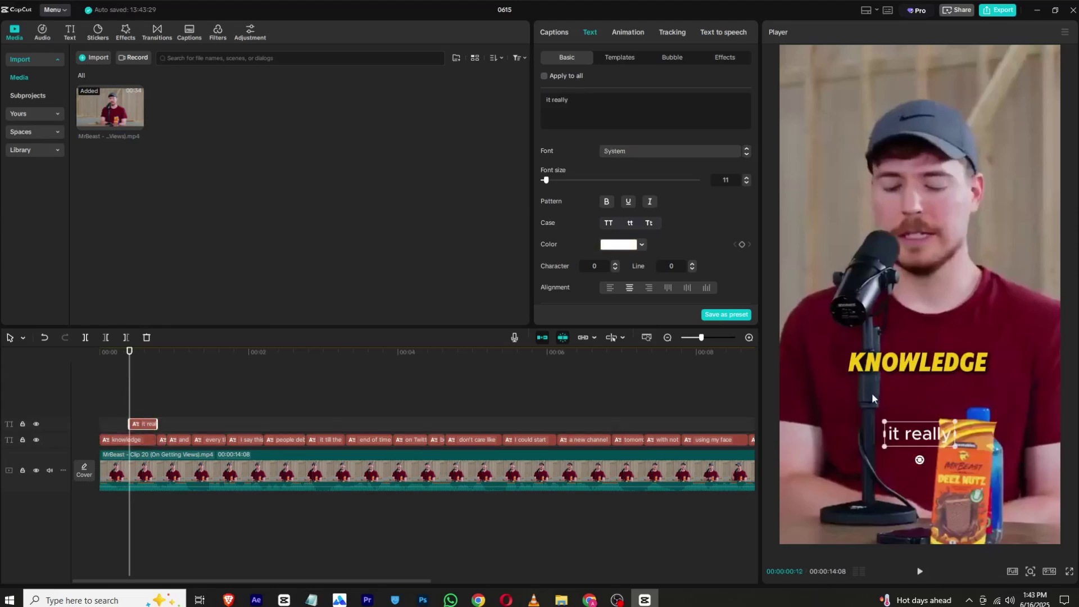
drag(884, 436, 841, 433)
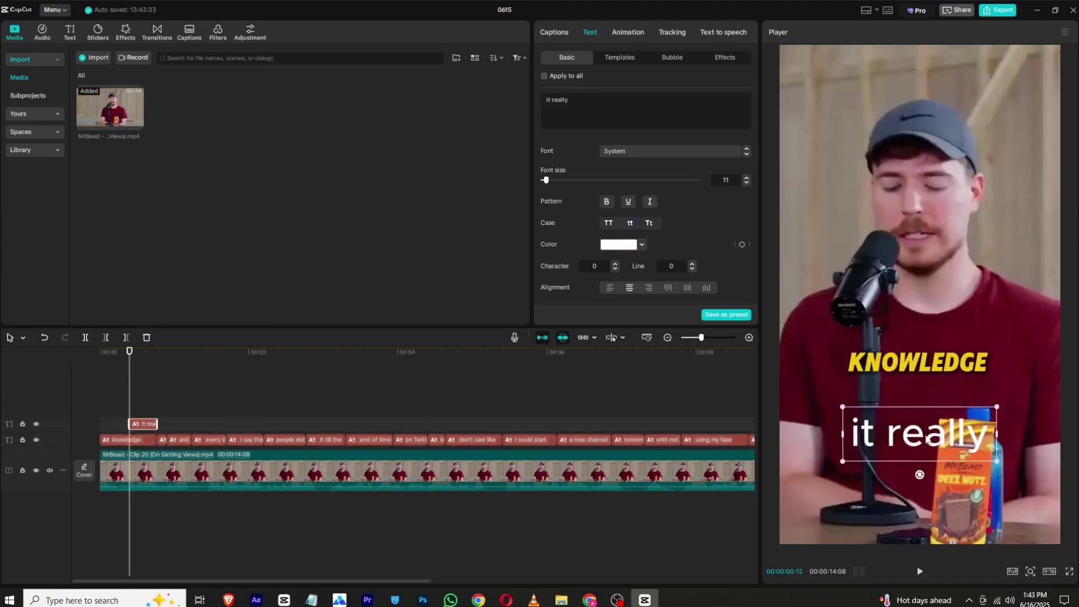
drag(926, 436, 978, 400)
drag(1045, 425, 999, 402)
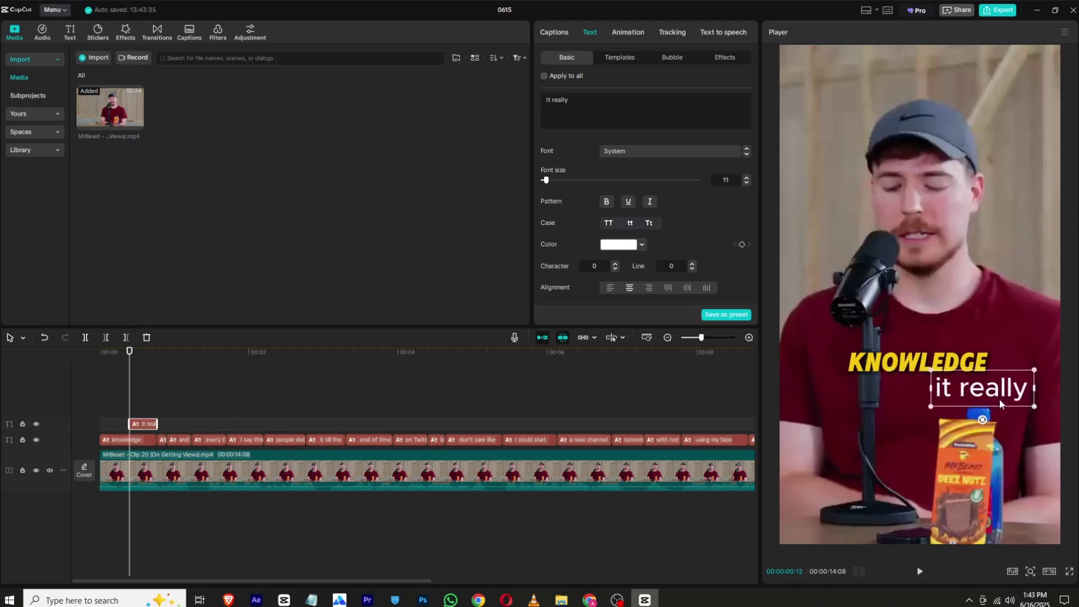
- Set the 'it really' caption font to ZY Vigour
click(619, 153)
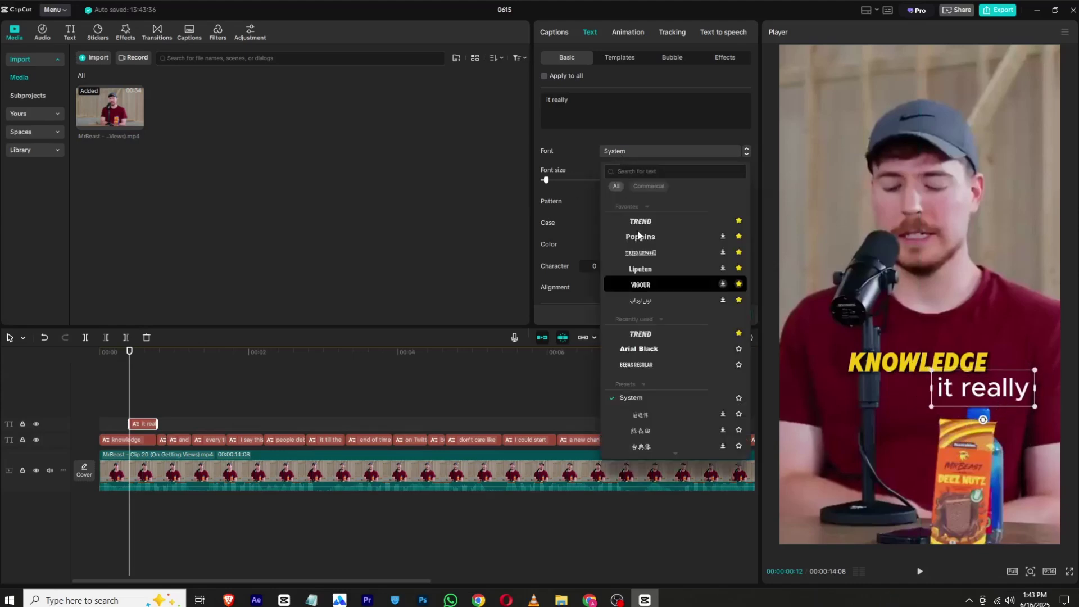
click(658, 255)
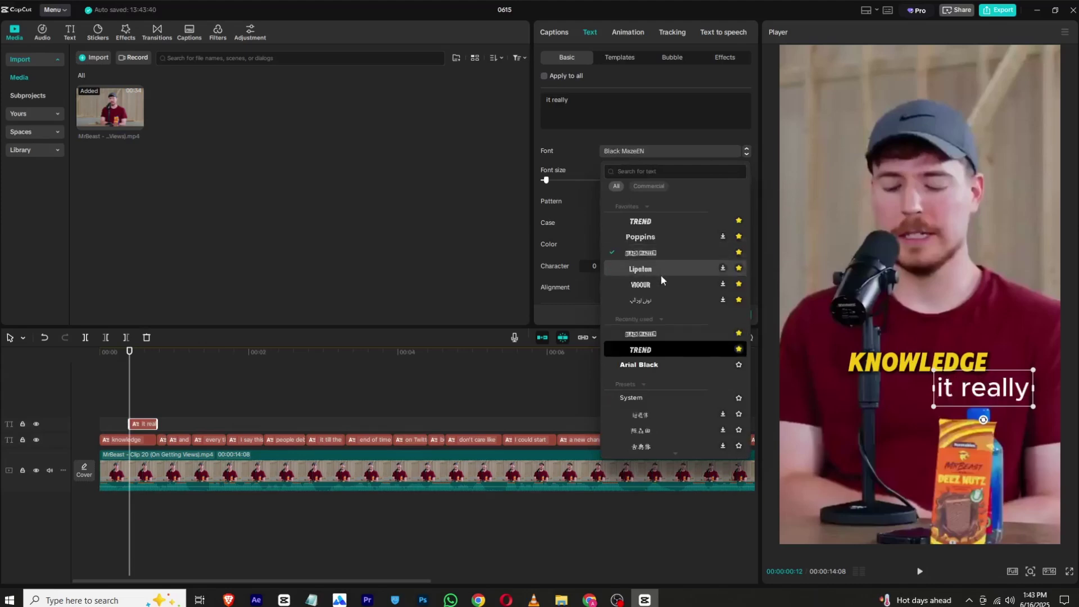
click(668, 281)
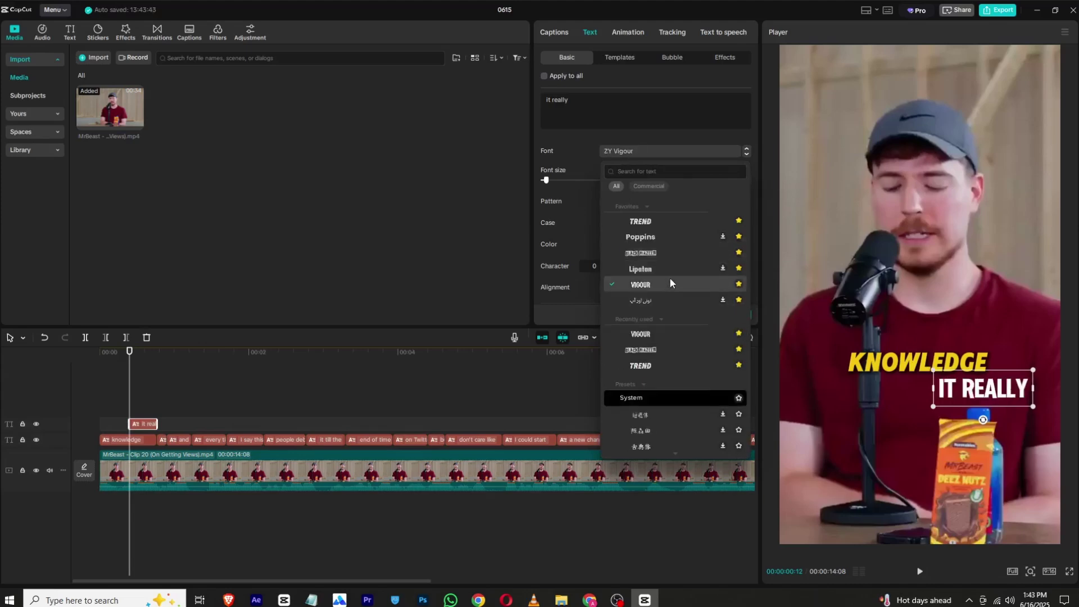
click(573, 218)
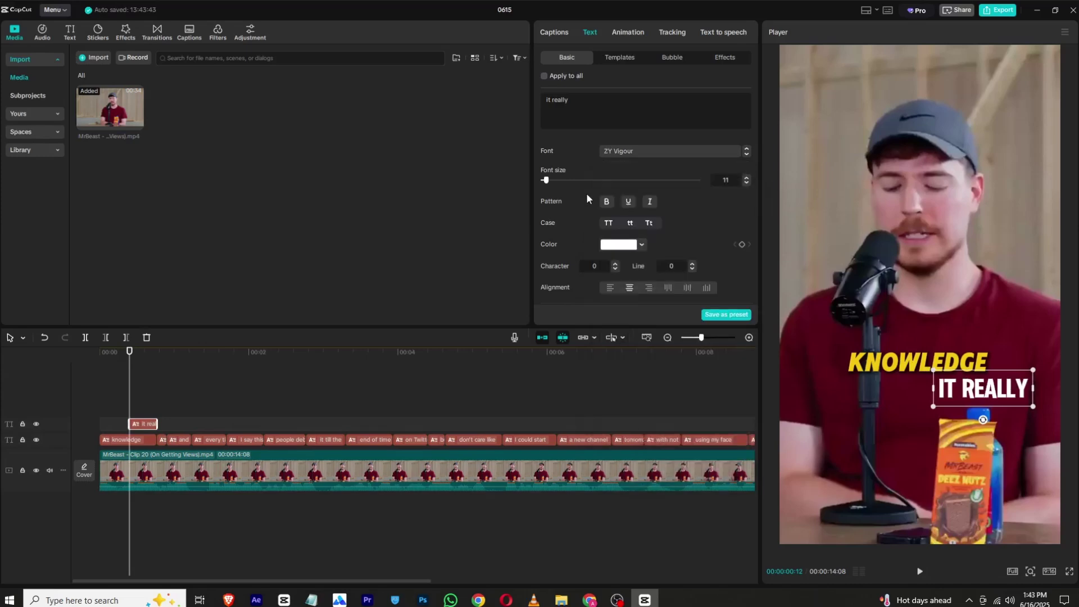
- Give 'it really' a drop shadow, keep its text white, and return to the start
click(620, 248)
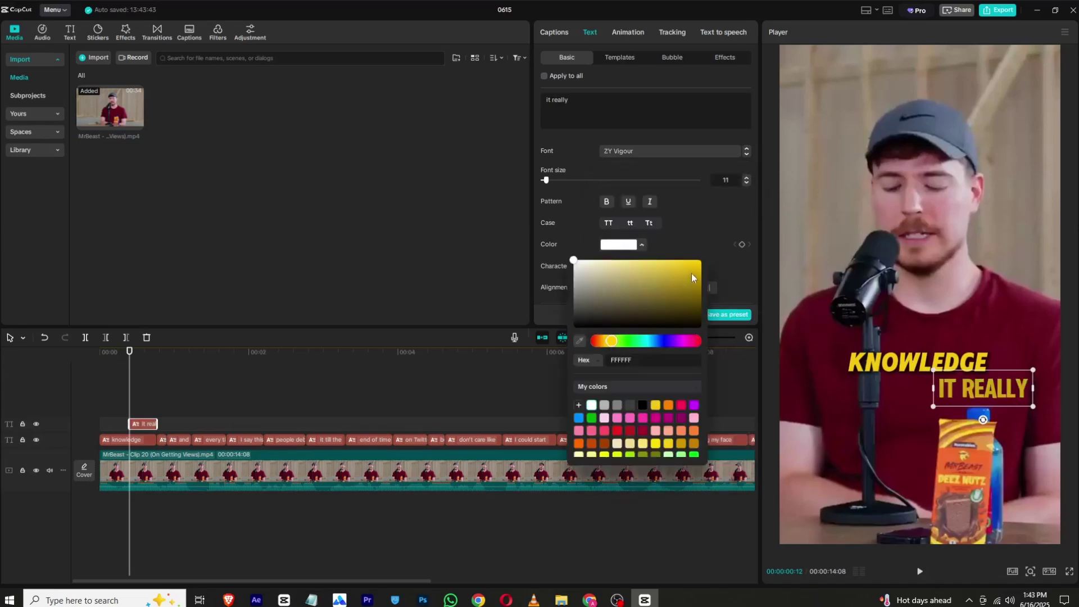
click(699, 260)
click(605, 236)
scroll(597, 193, down, 8)
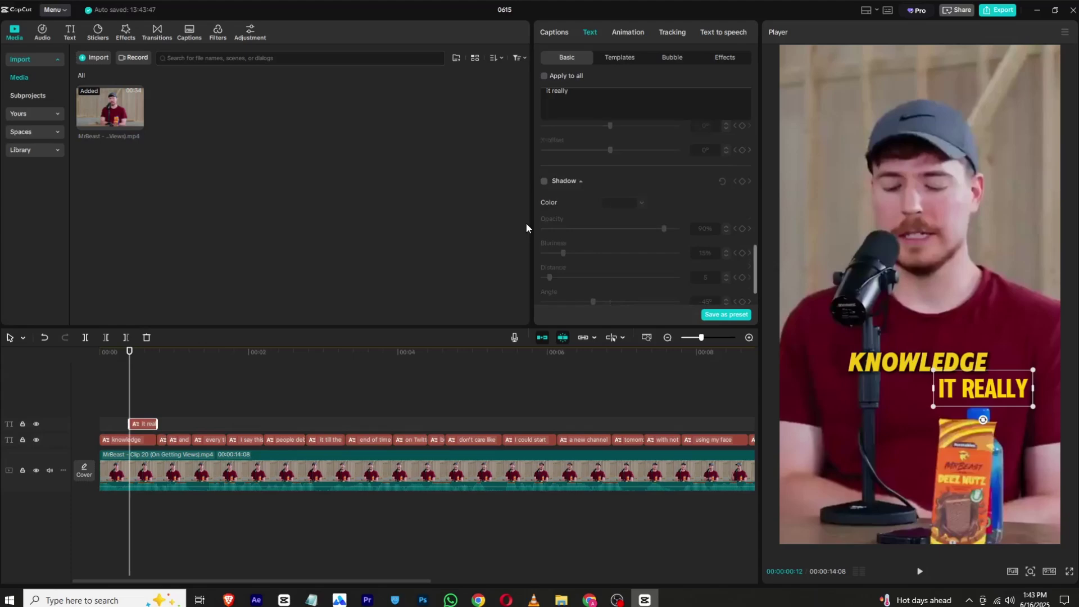
click(544, 140)
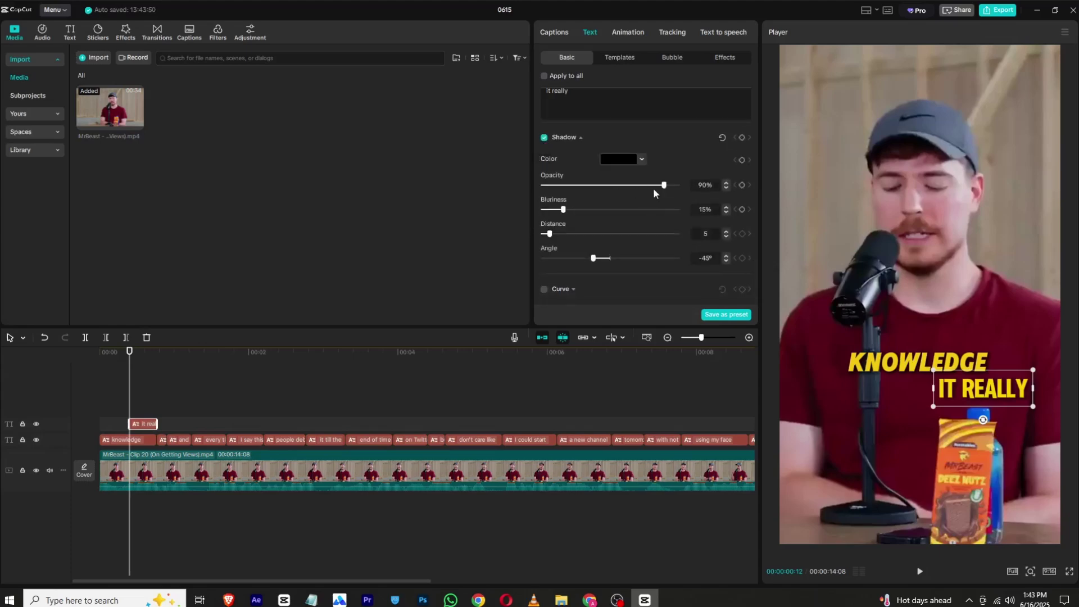
scroll(630, 251, up, 8)
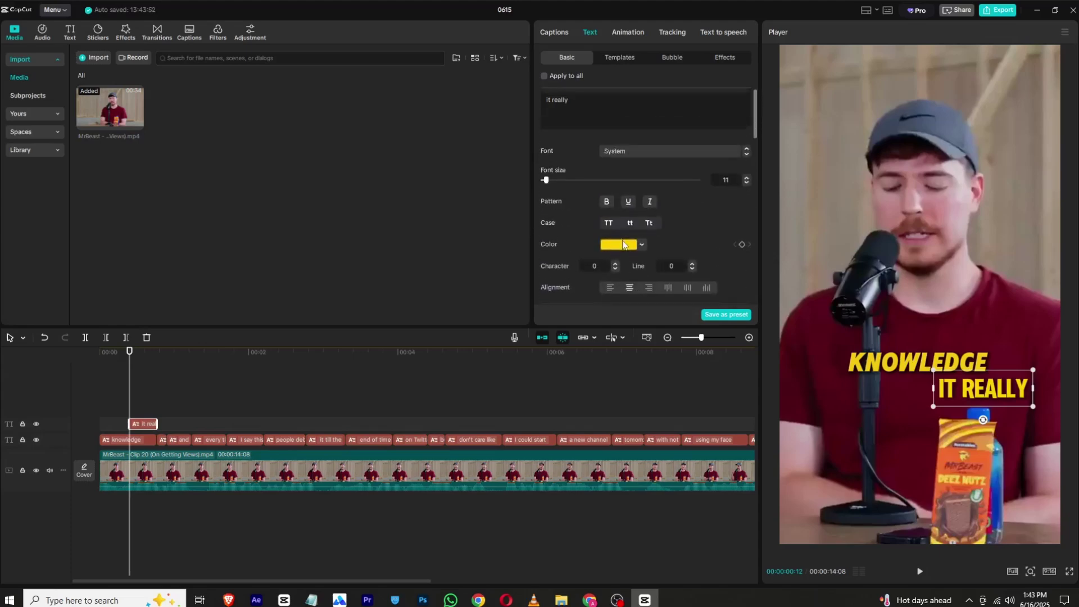
click(623, 244)
drag(601, 266, 554, 231)
click(554, 230)
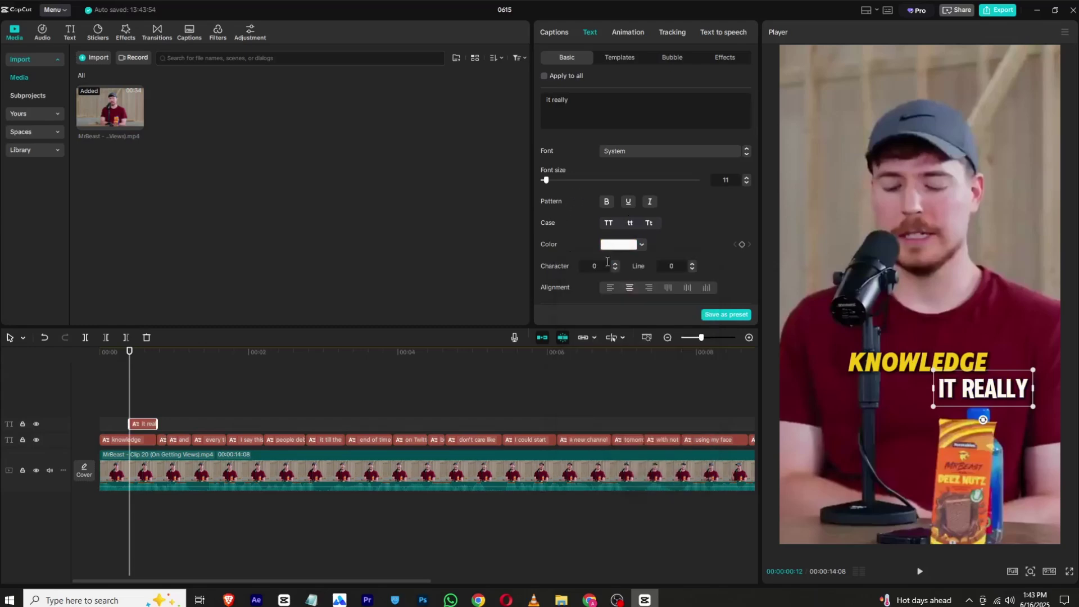
click(114, 376)
key(Home)
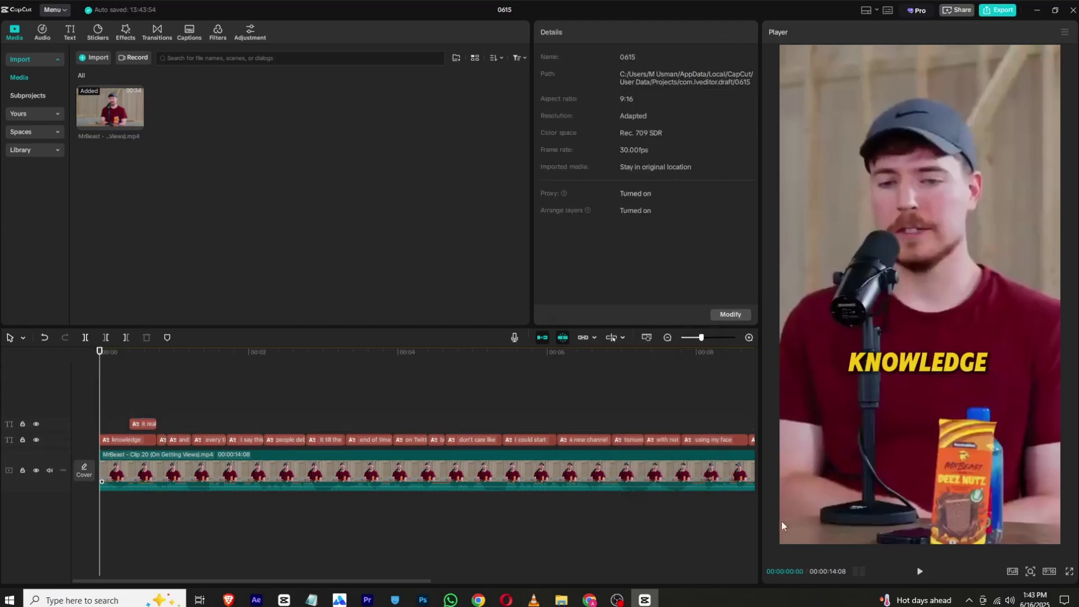
- Apply a Fade In entrance animation to the first two captions and preview it
click(919, 572)
key(space)
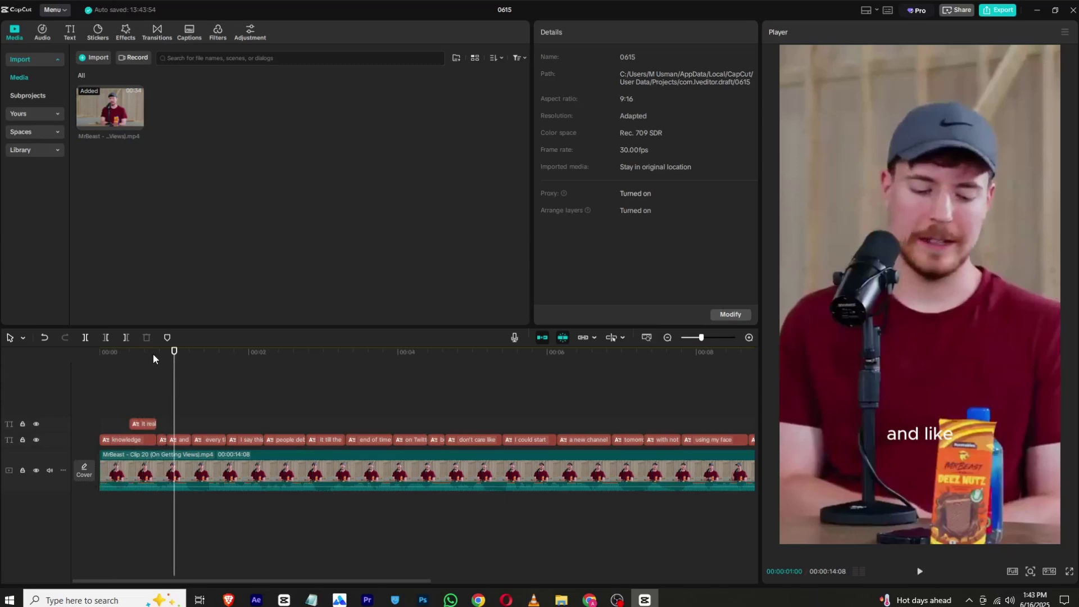
drag(153, 359, 93, 384)
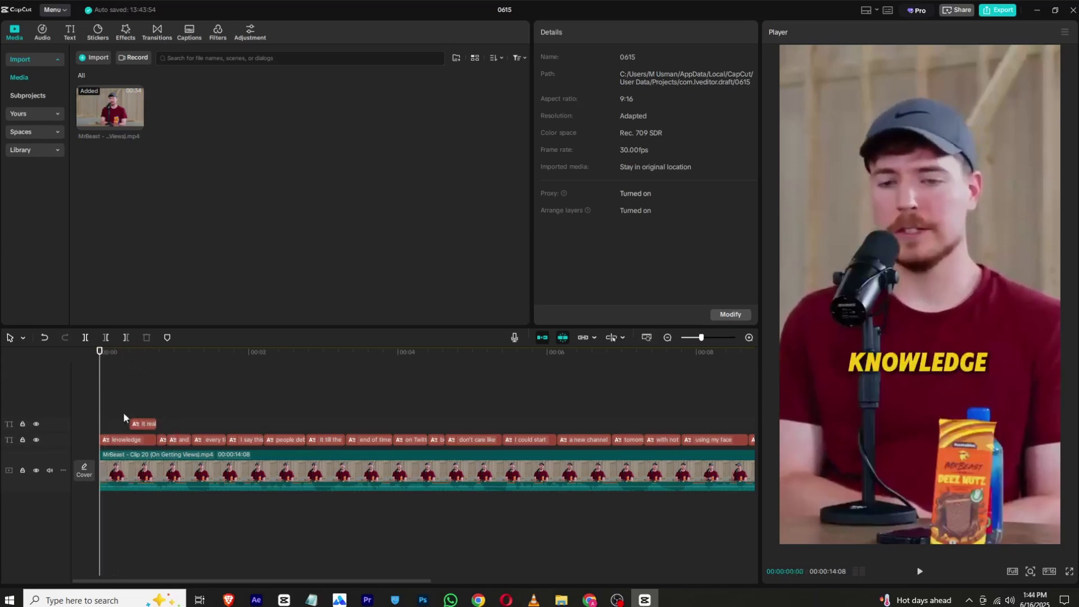
drag(125, 417, 135, 444)
click(638, 35)
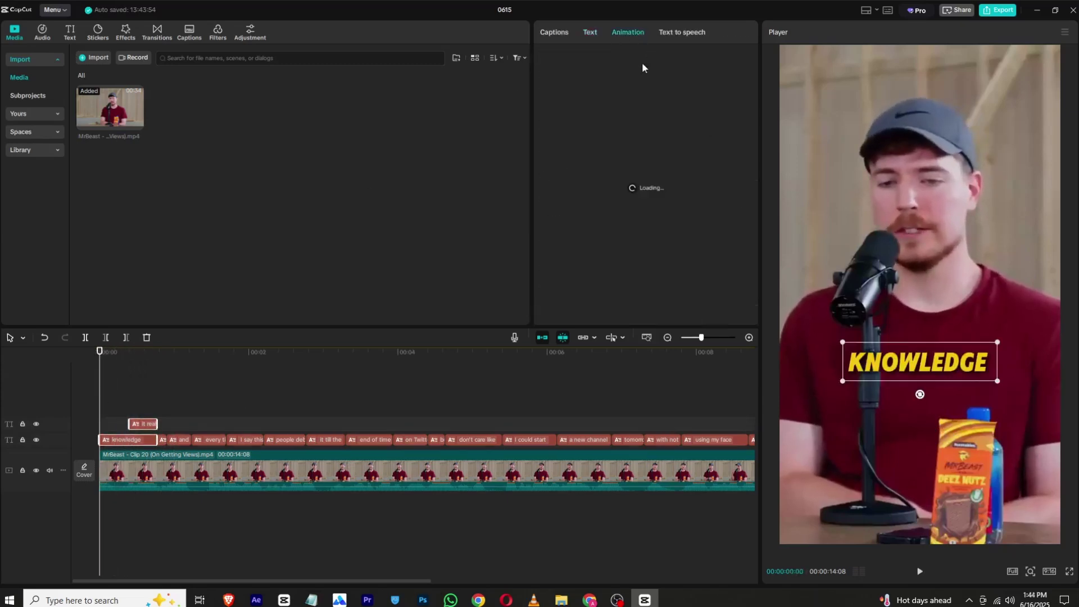
click(608, 125)
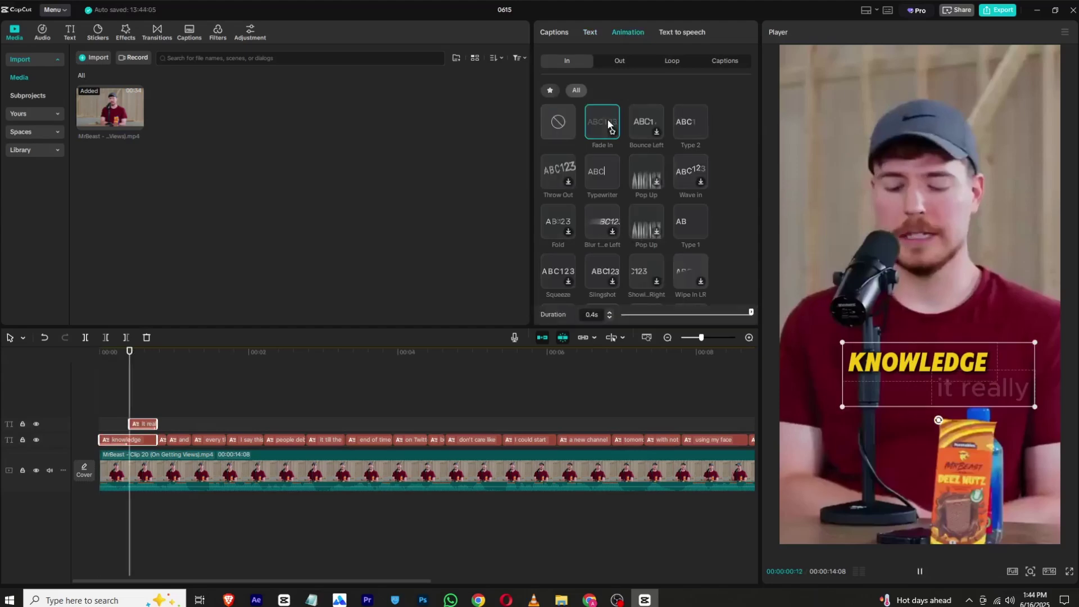
drag(127, 361, 100, 359)
click(926, 570)
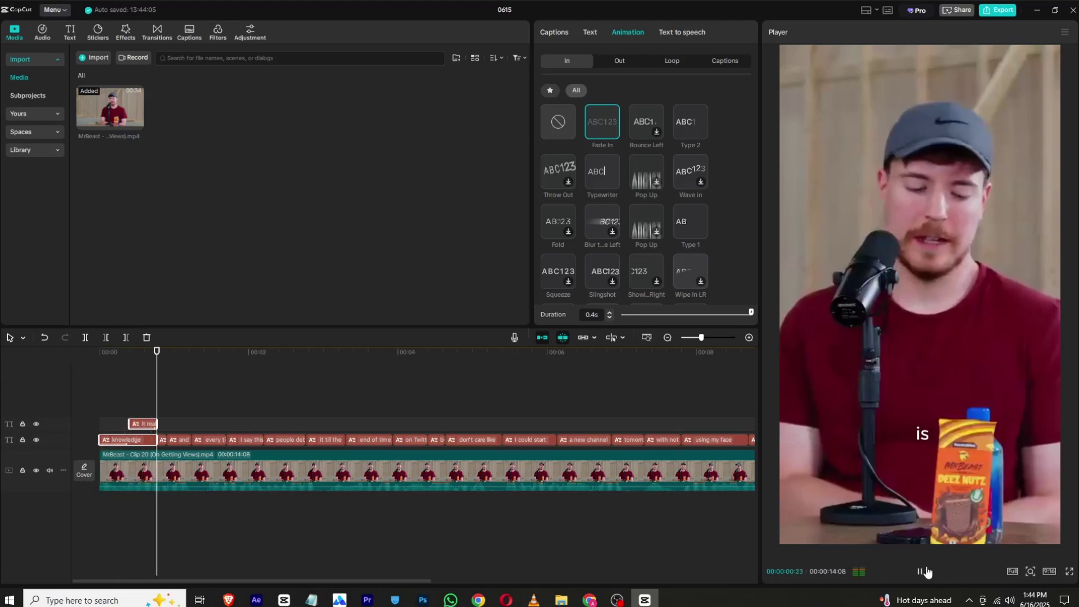
- Switch the 'it really' caption to the ZY Vigour font
drag(160, 353, 136, 353)
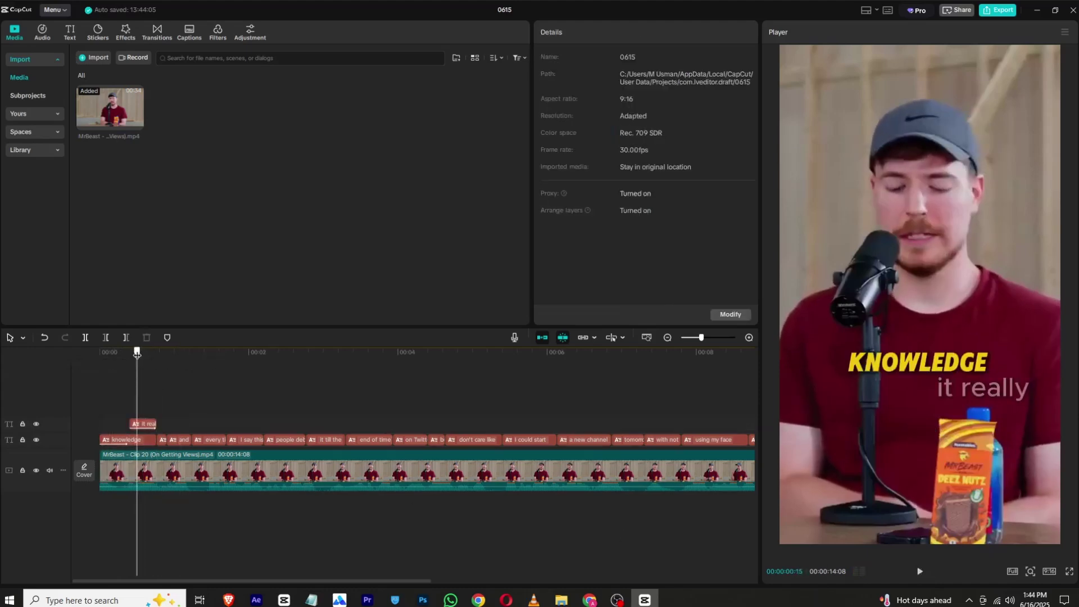
click(142, 422)
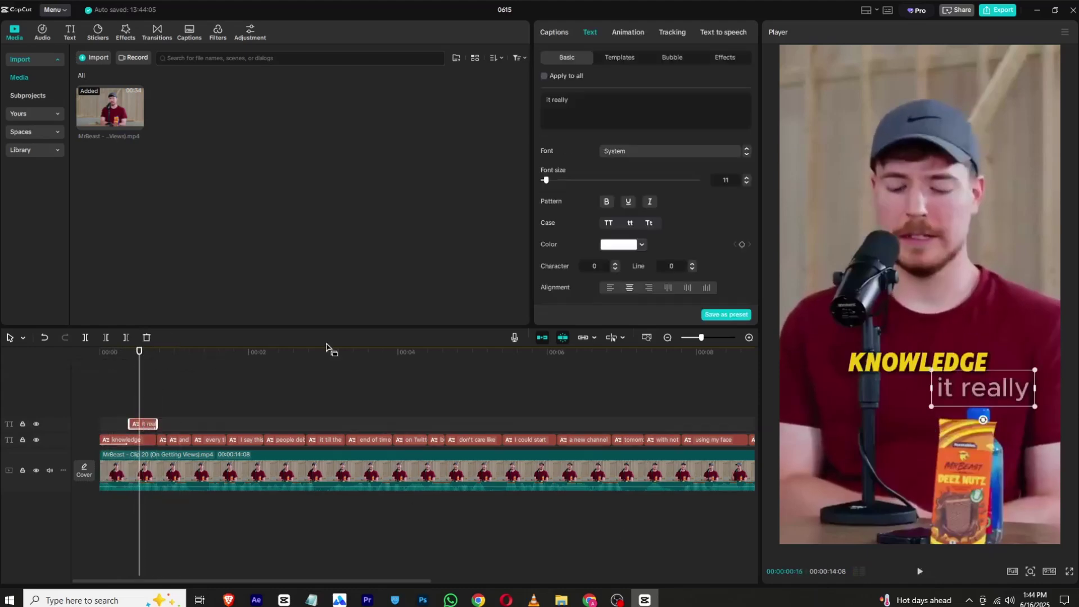
click(618, 153)
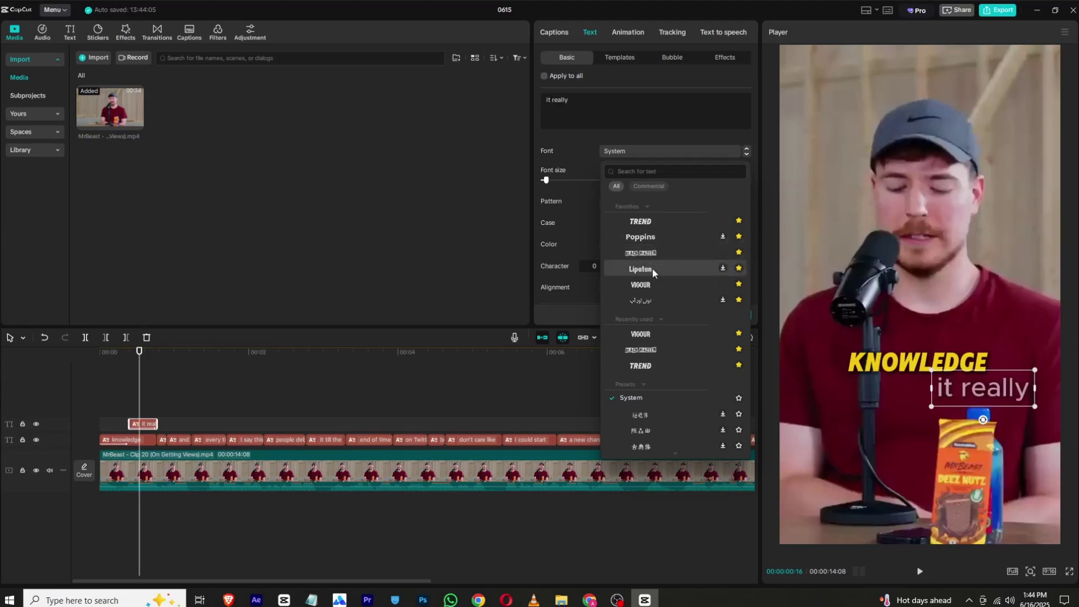
click(660, 283)
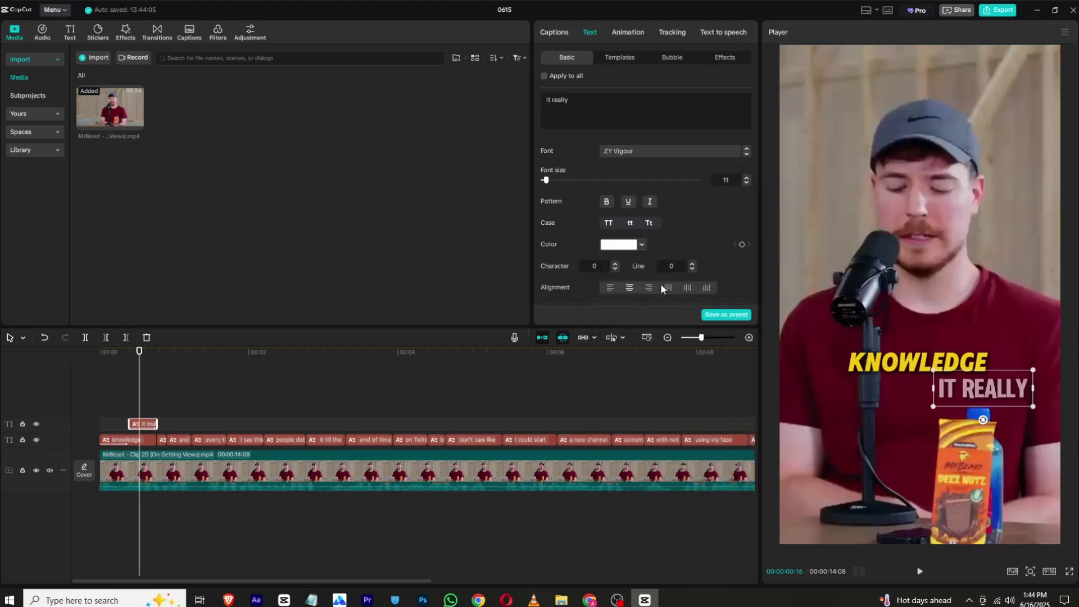
click(204, 390)
drag(140, 360, 164, 367)
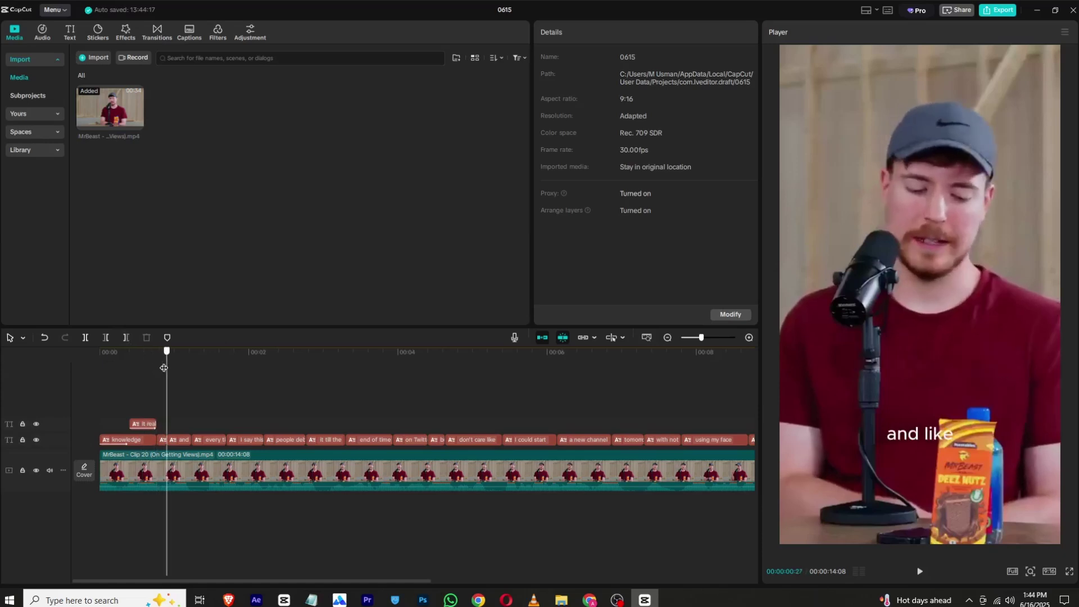
- Move 'and' to a new track, set IS to ZY Trend, and raise it by the microphone stand
mouse_move(179, 447)
mouse_down()
mouse_move(175, 433)
mouse_move(172, 445)
mouse_up()
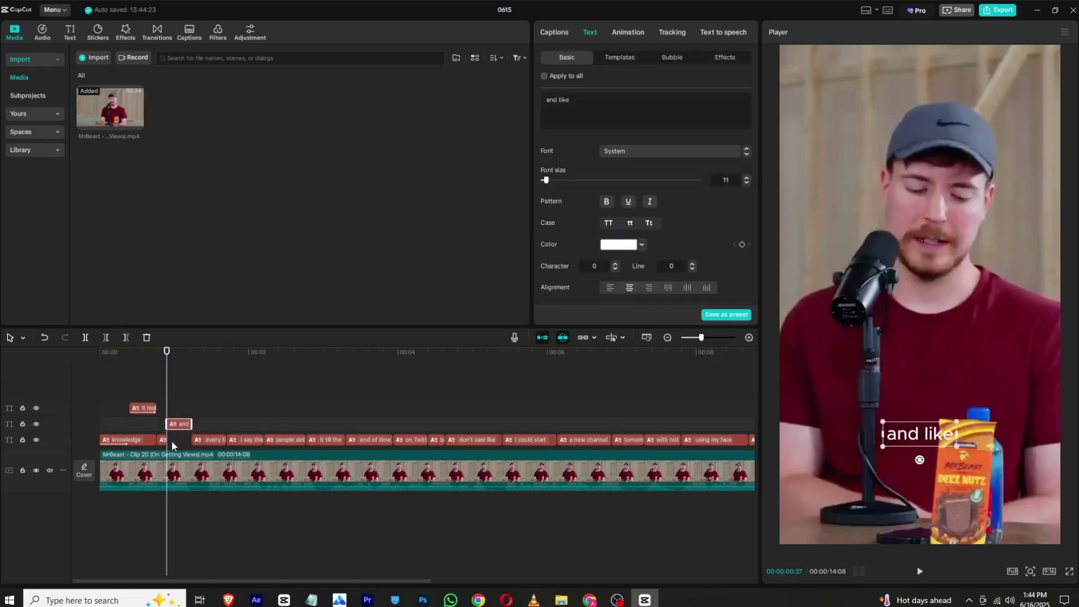
click(164, 439)
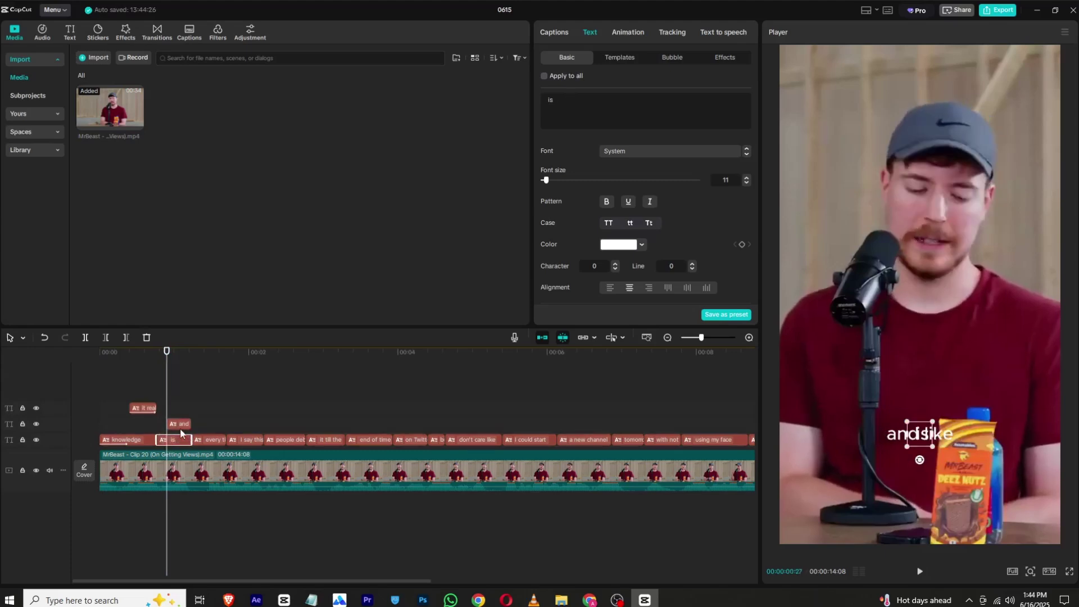
click(612, 152)
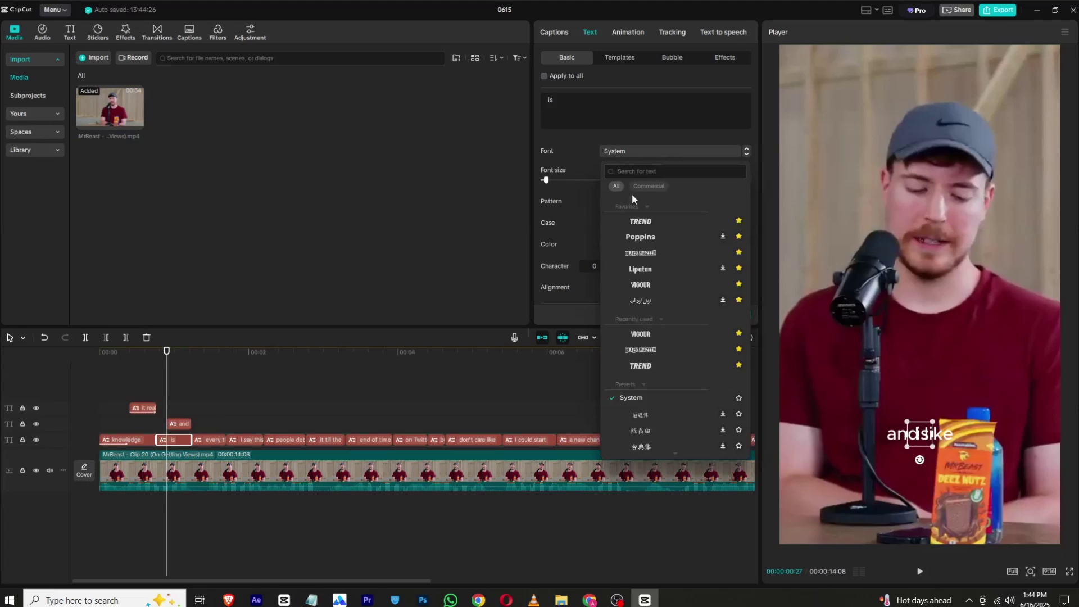
click(639, 219)
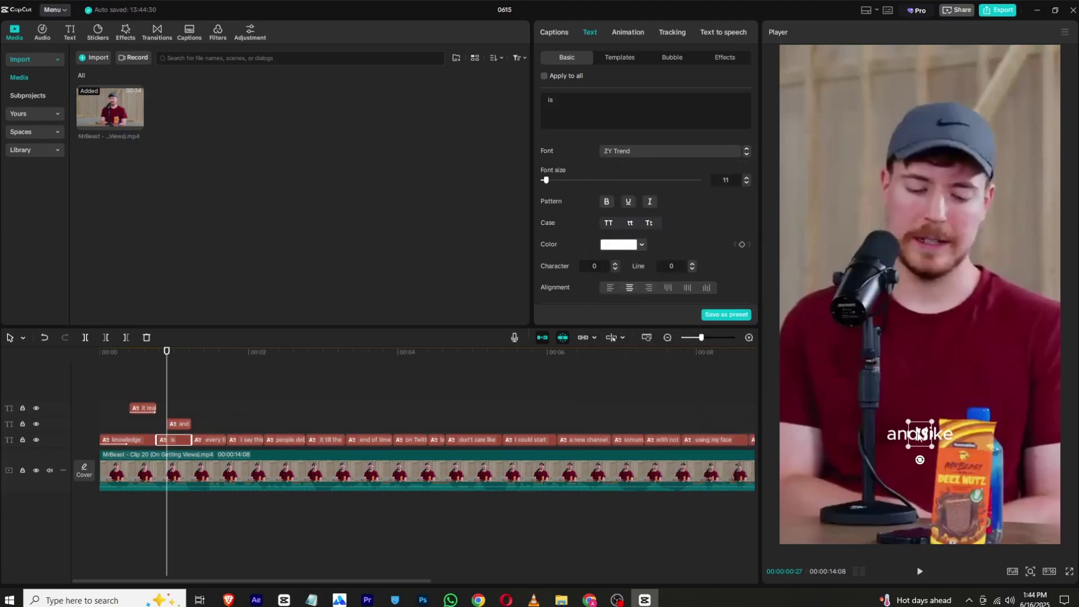
drag(918, 434, 878, 375)
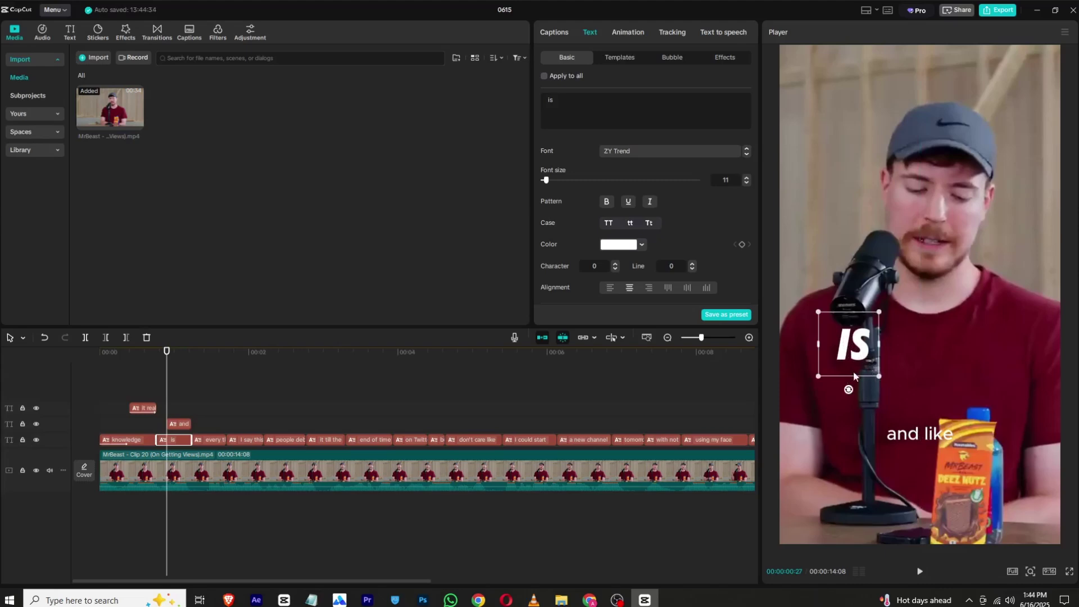
- Enlarge the 'and like' caption and place it directly beneath IS
click(183, 427)
click(174, 360)
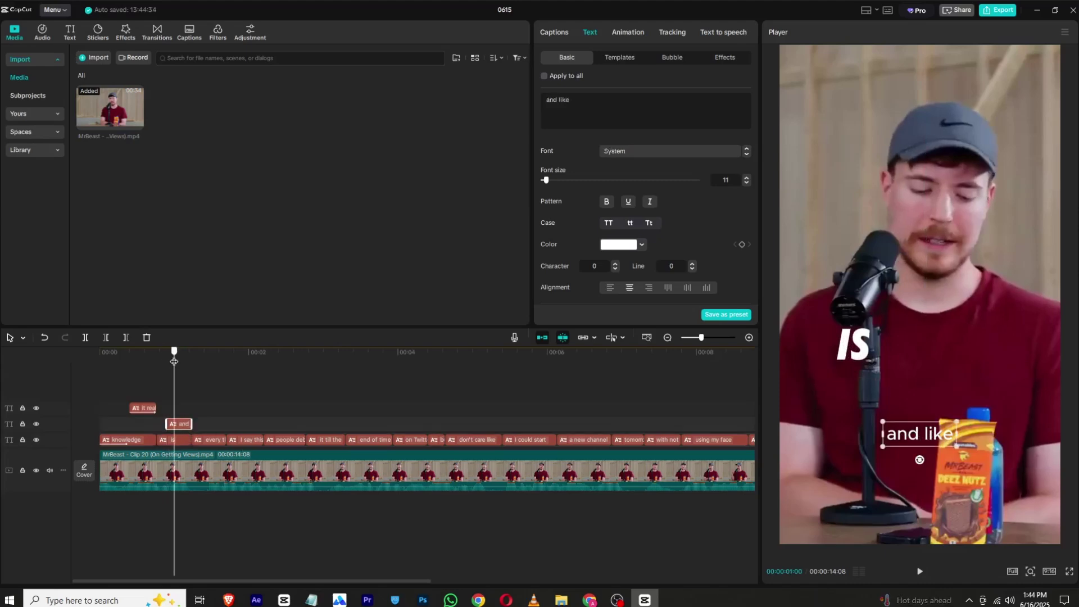
drag(886, 445, 894, 379)
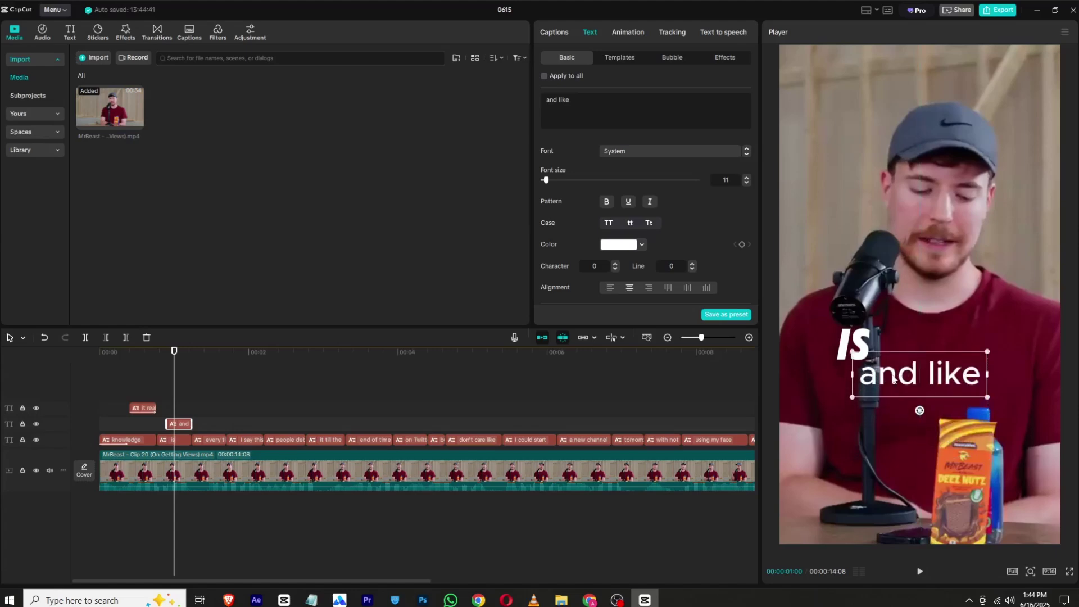
- Make 'and like' yellow in a bold display font with a drop shadow
click(623, 243)
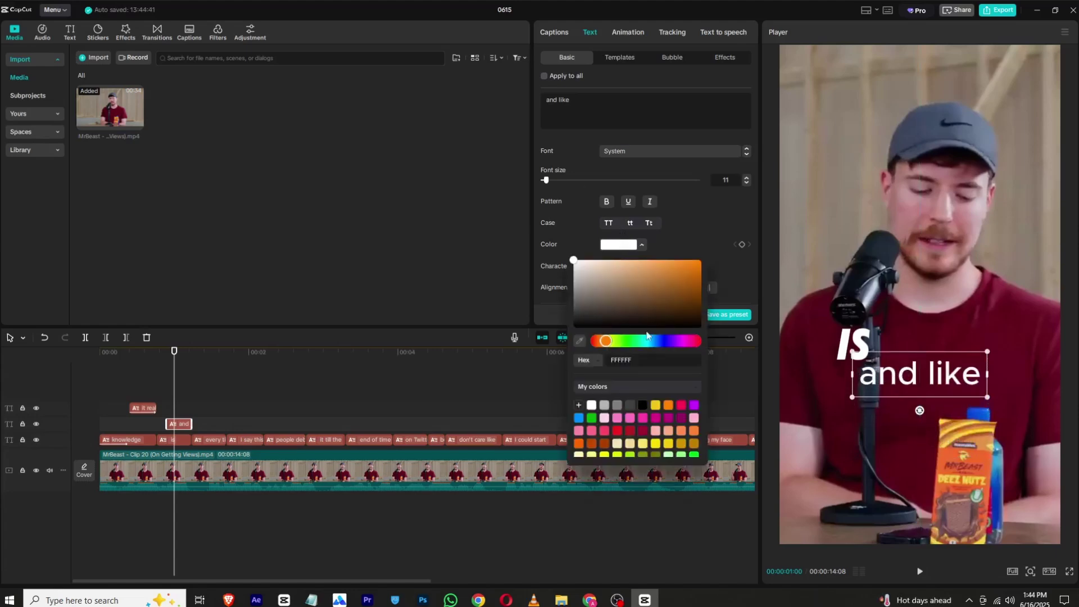
click(655, 407)
click(636, 150)
click(636, 150)
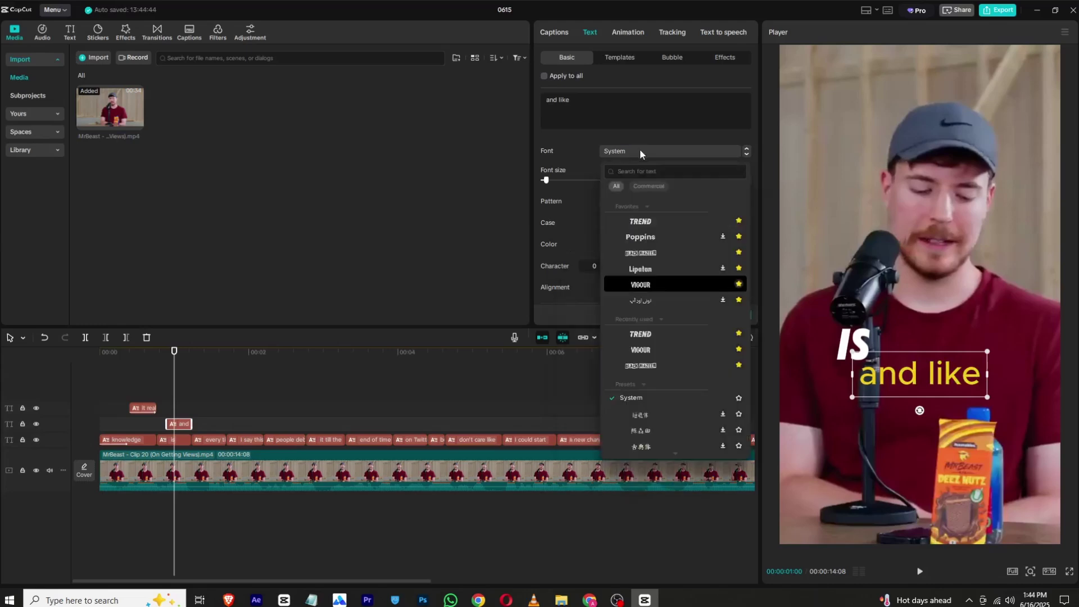
click(653, 251)
scroll(674, 225, down, 10)
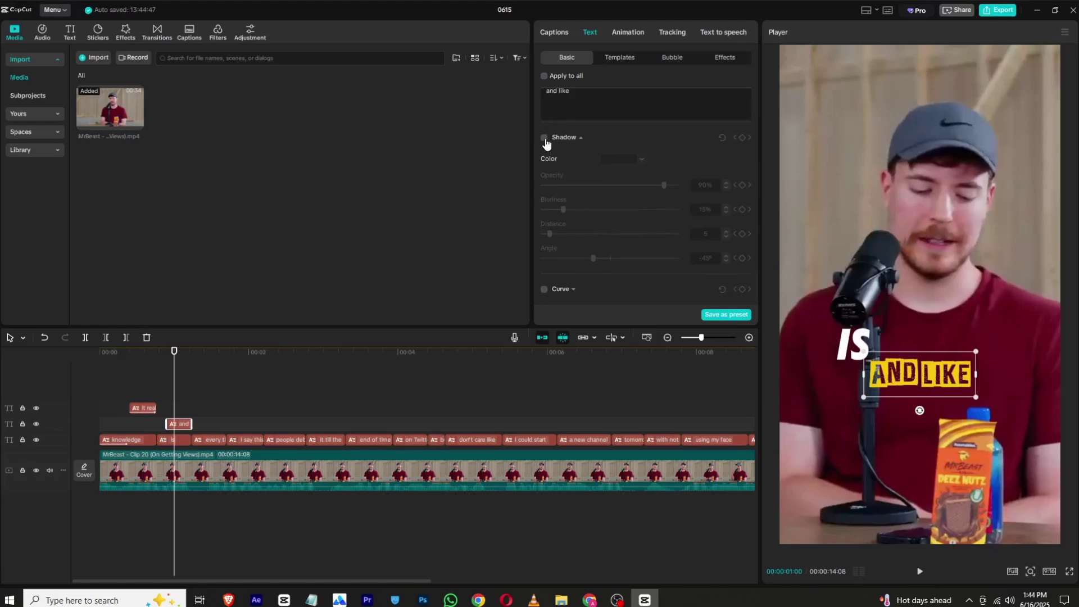
click(544, 138)
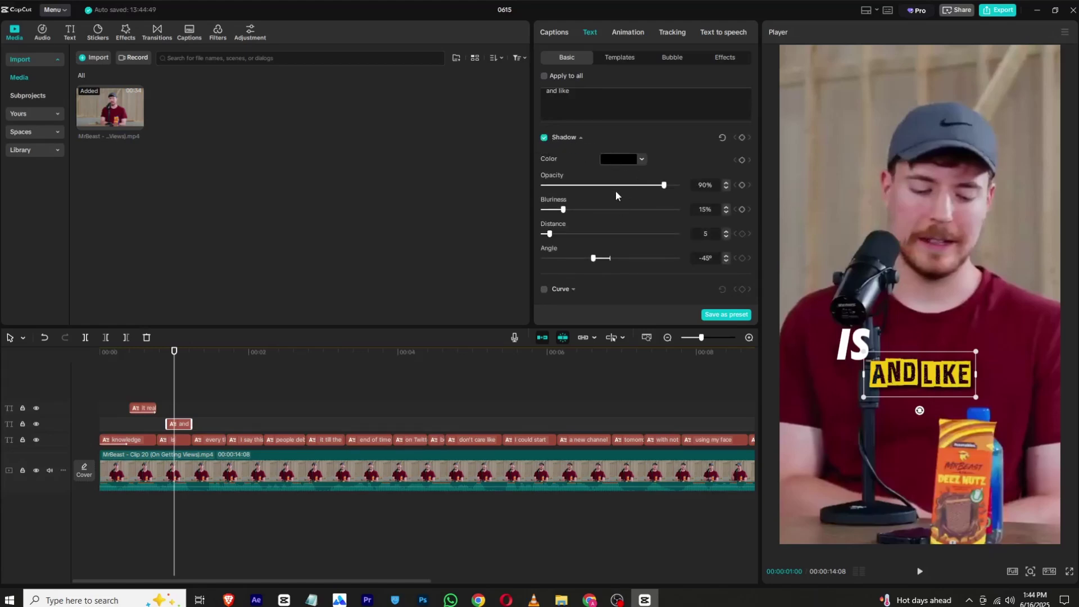
- Add a drop shadow to IS and play the video from the start
click(179, 442)
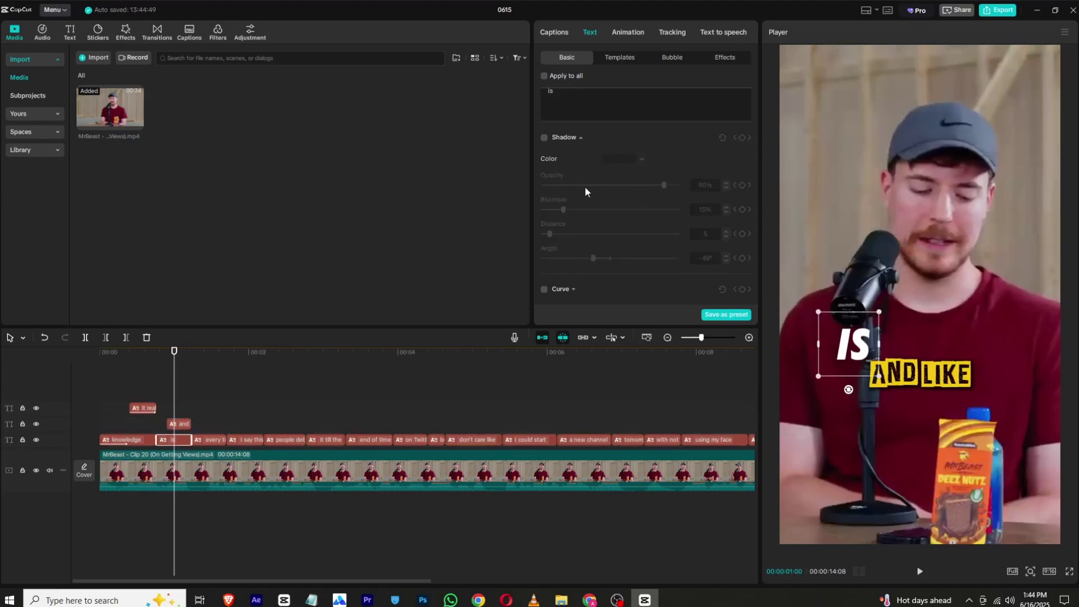
click(543, 138)
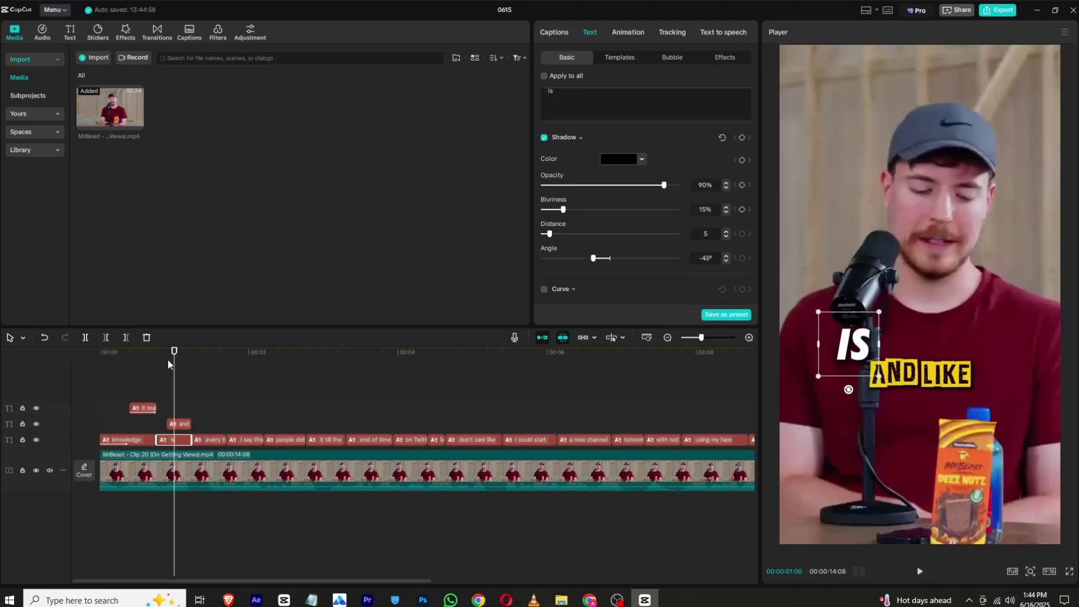
click(101, 355)
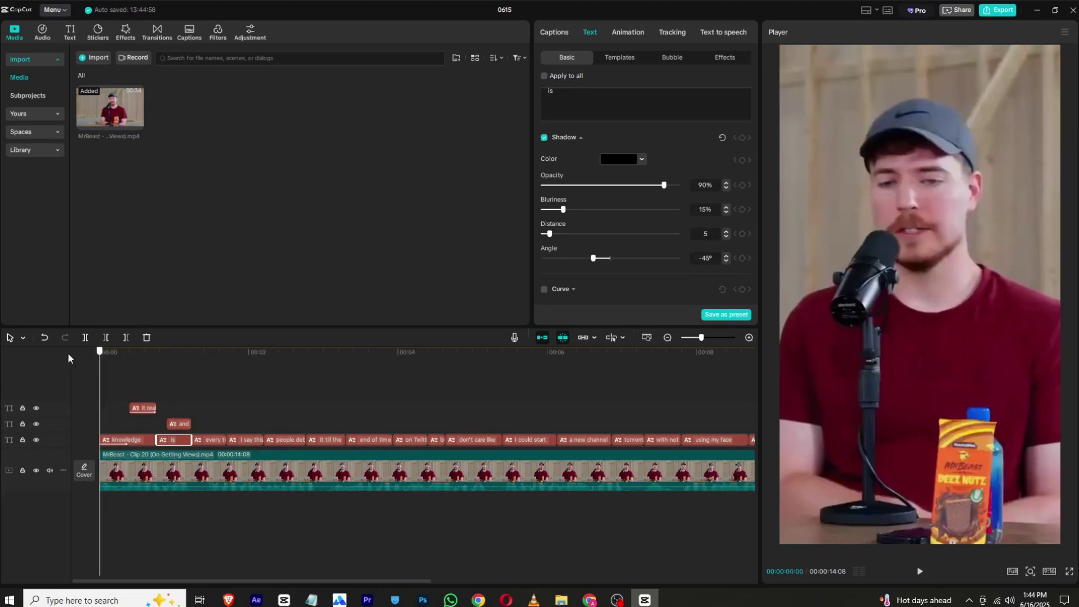
click(920, 577)
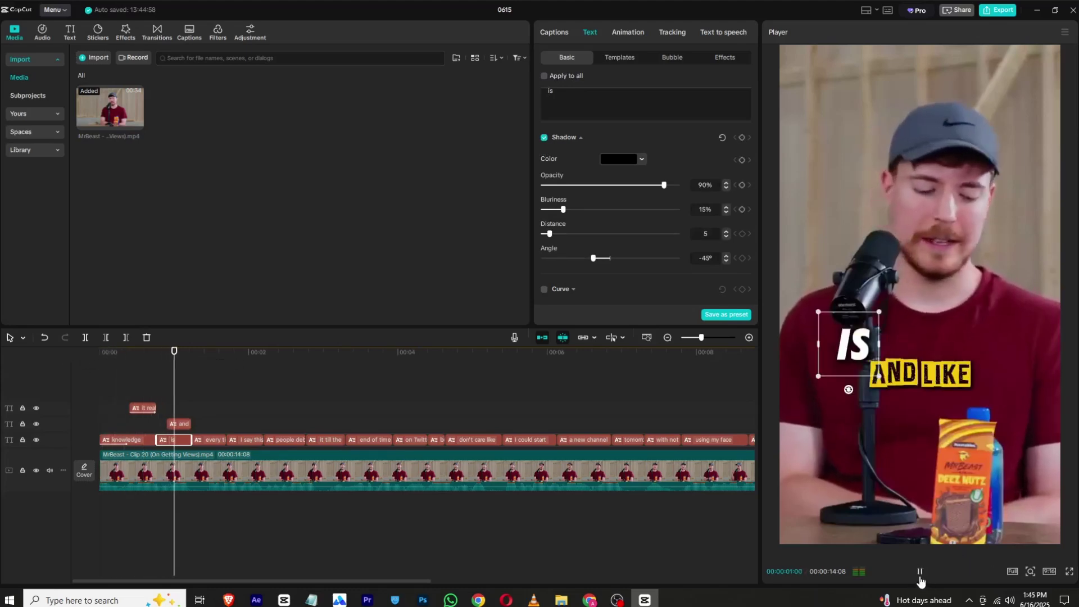
- Stop the preview and move 'every time' onto the top caption track
click(920, 577)
click(209, 440)
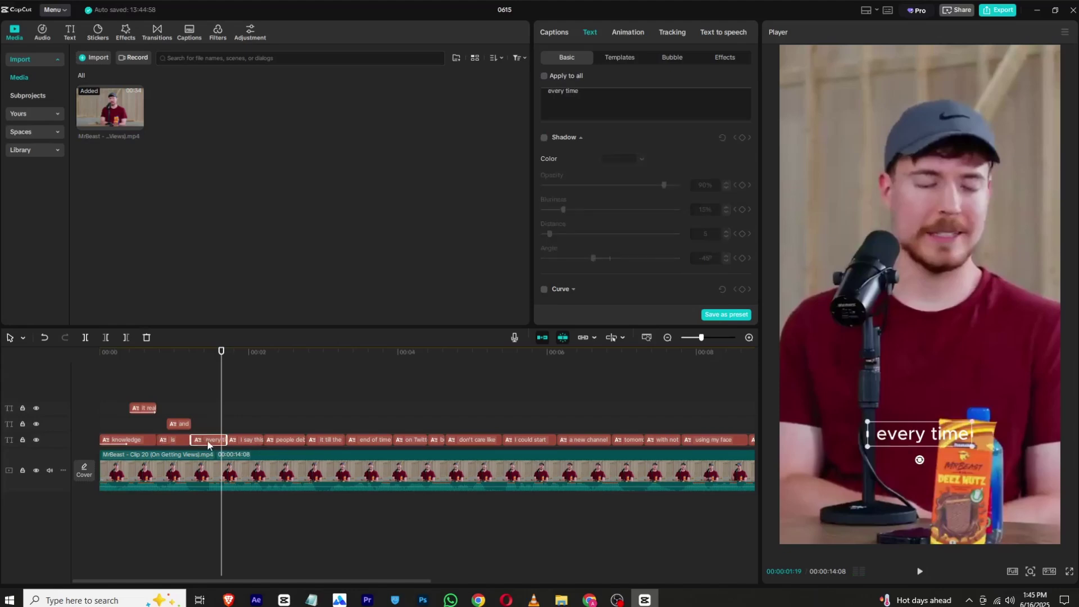
drag(209, 444, 226, 424)
click(187, 440)
click(198, 424)
click(209, 408)
- Set 'every time' to Poppins, enlarge it, move it up-left, and add a shadow
scroll(597, 161, up, 10)
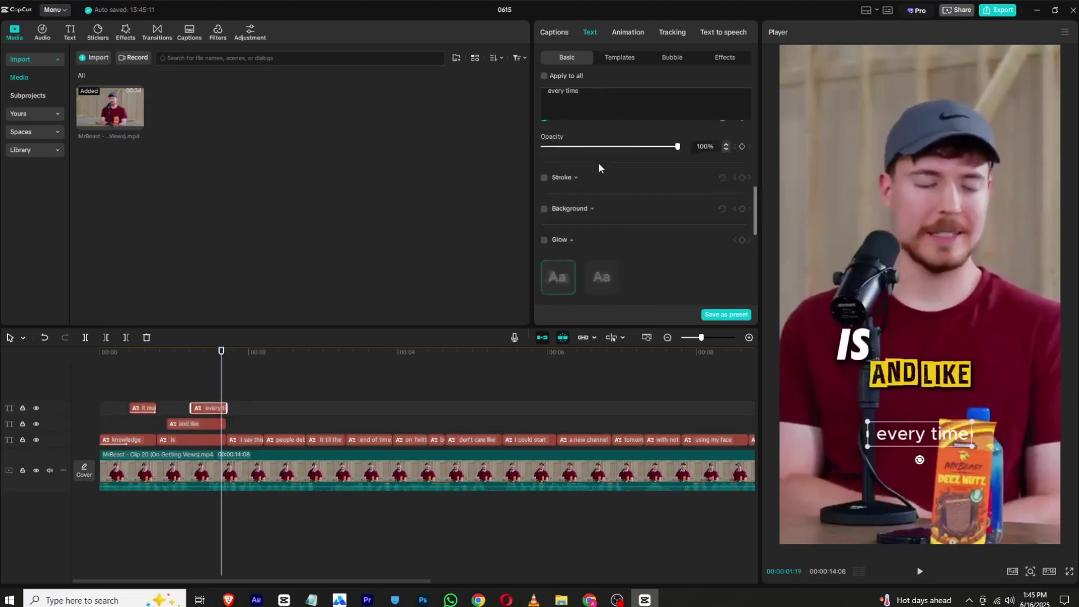
click(612, 148)
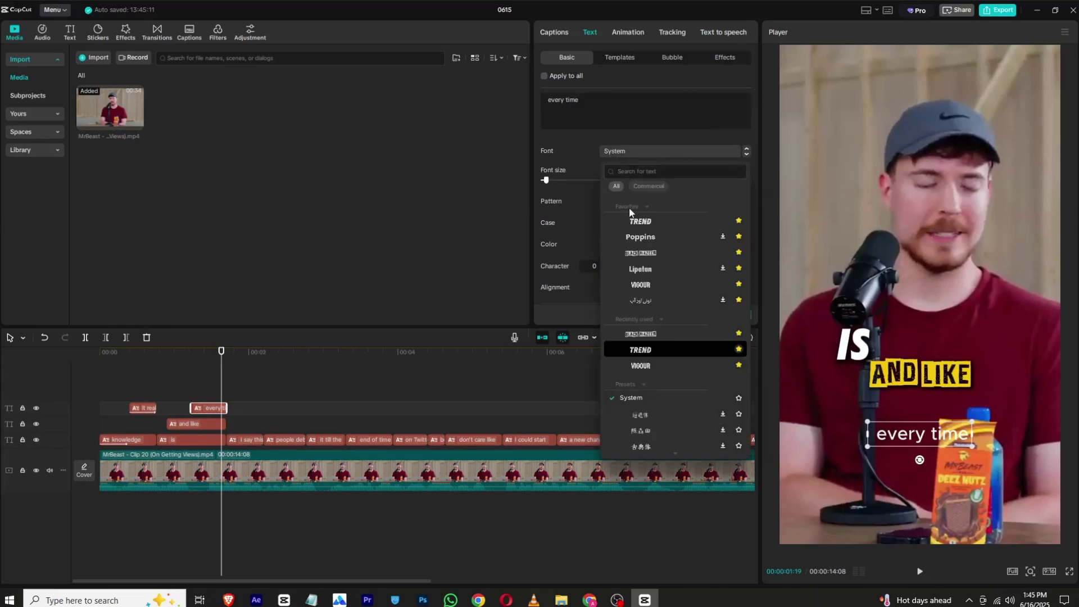
click(649, 237)
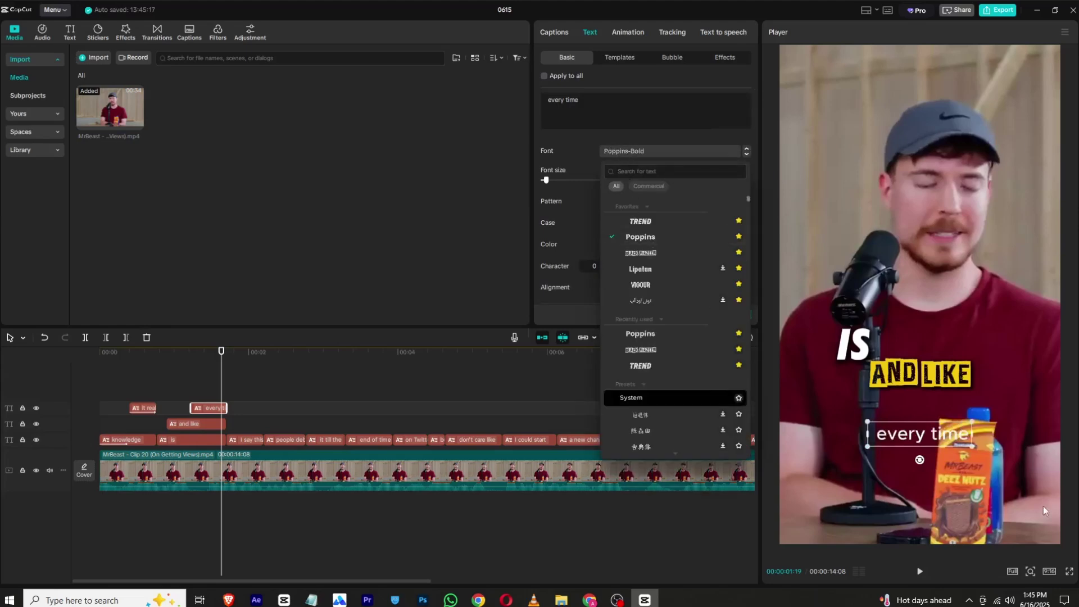
drag(883, 451, 851, 453)
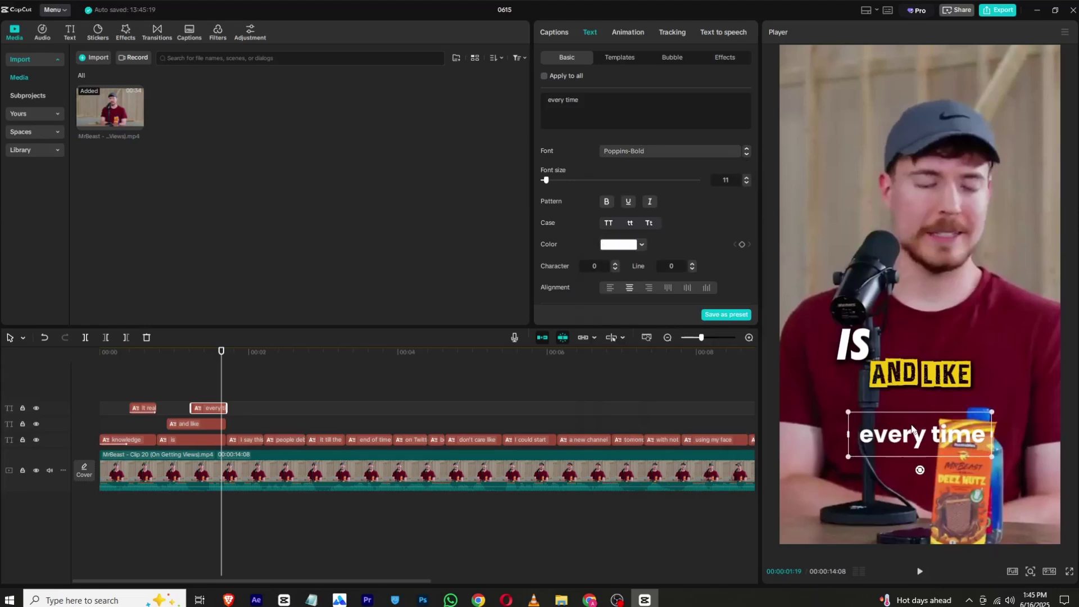
drag(911, 428, 874, 399)
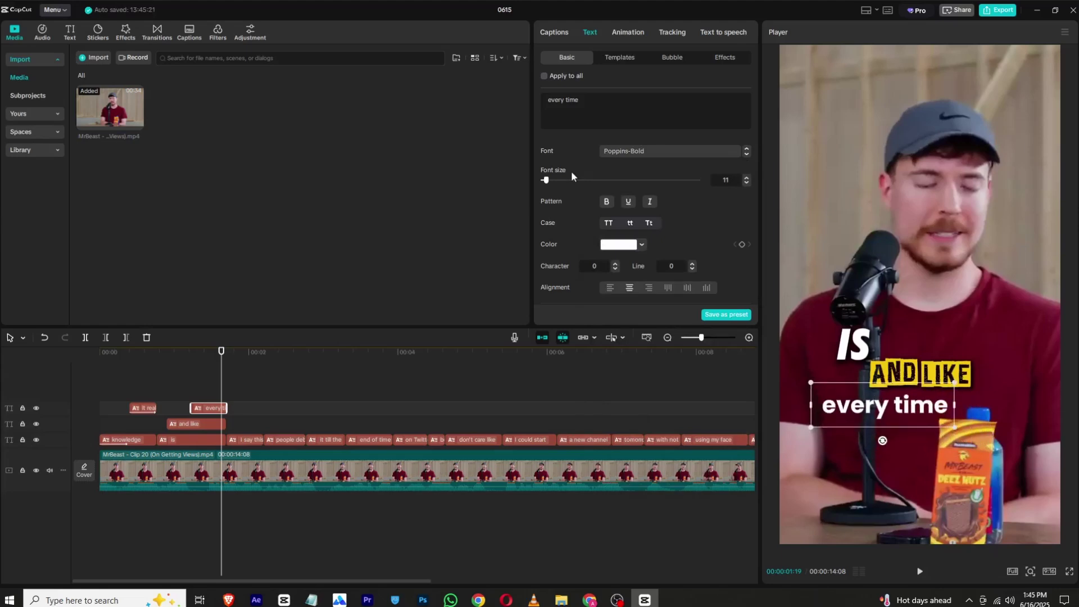
scroll(570, 171, down, 5)
click(544, 137)
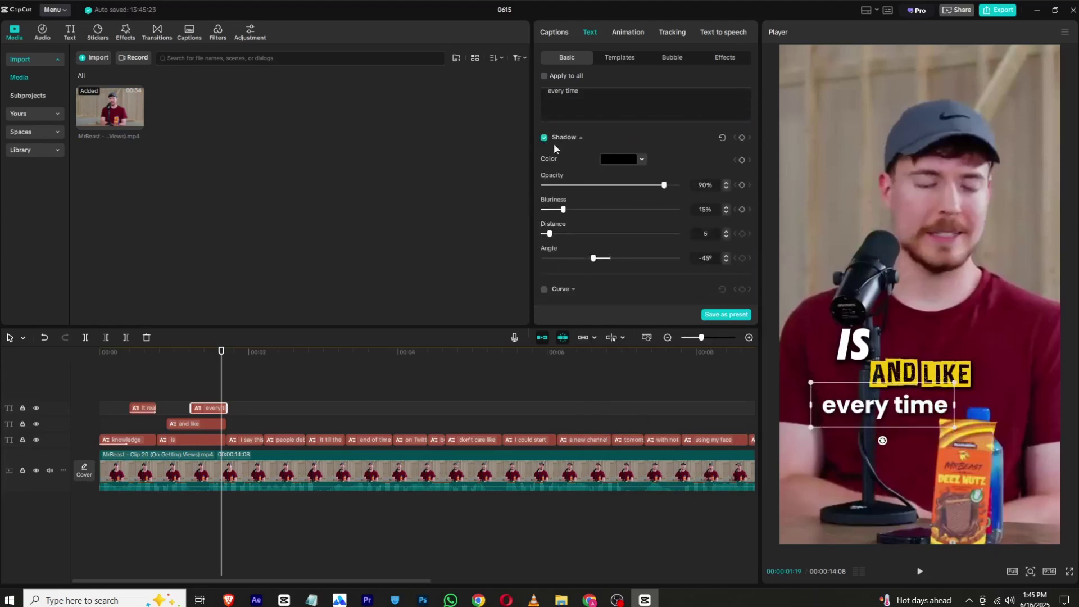
scroll(618, 213, up, 5)
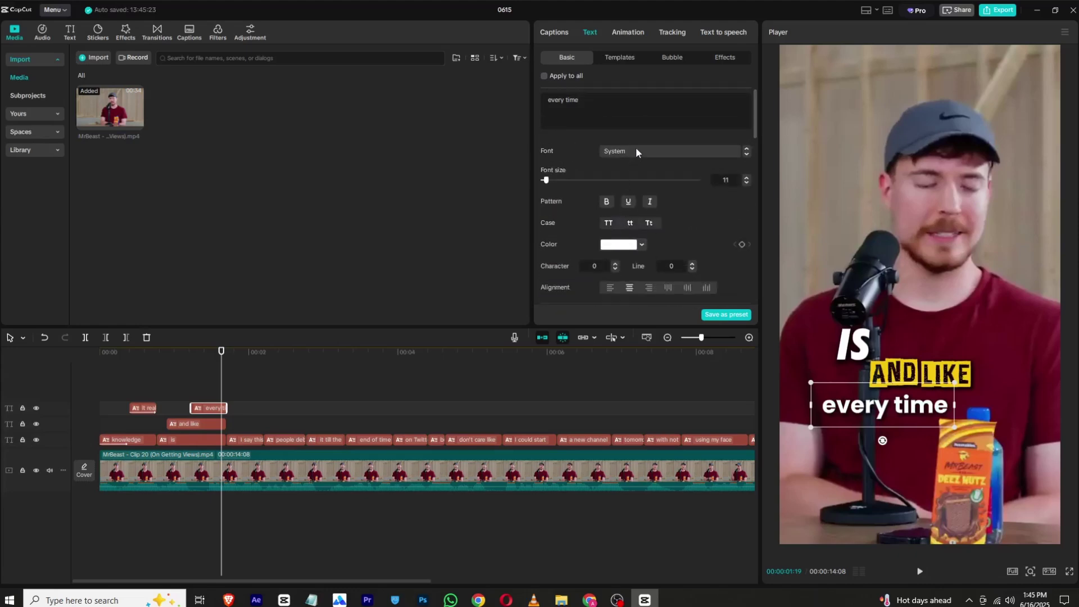
- Switch 'every time' to Lipatan at size 17 and tuck it under AND LIKE
click(635, 150)
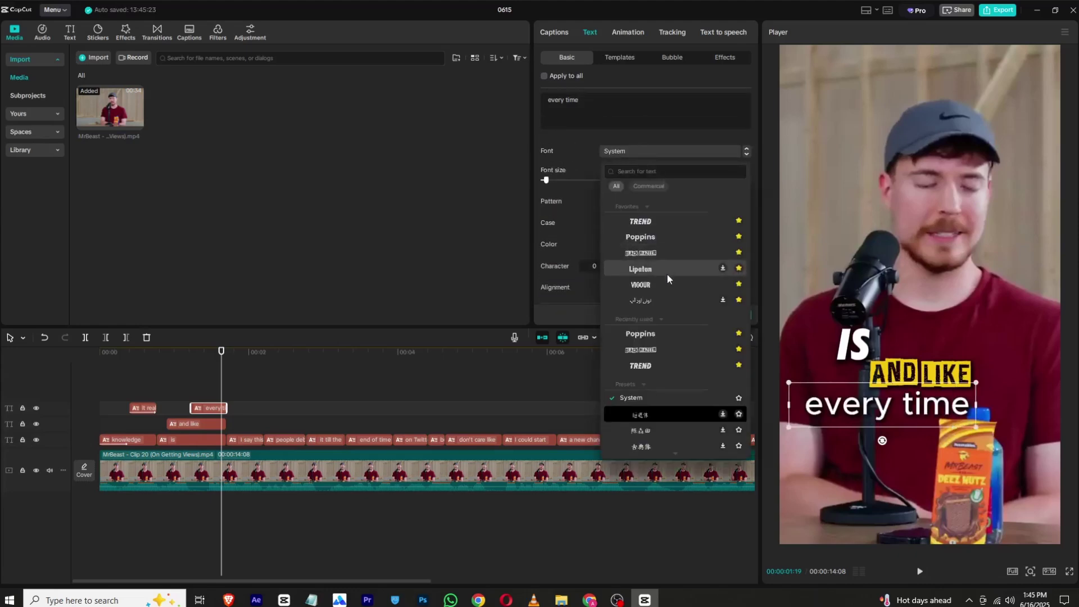
click(666, 273)
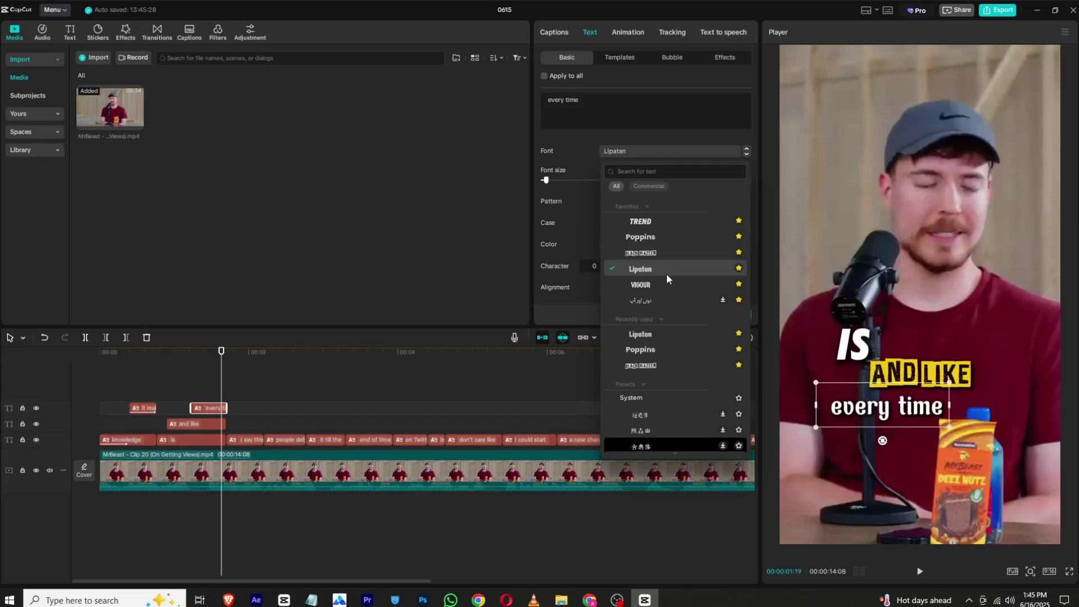
drag(546, 181, 549, 181)
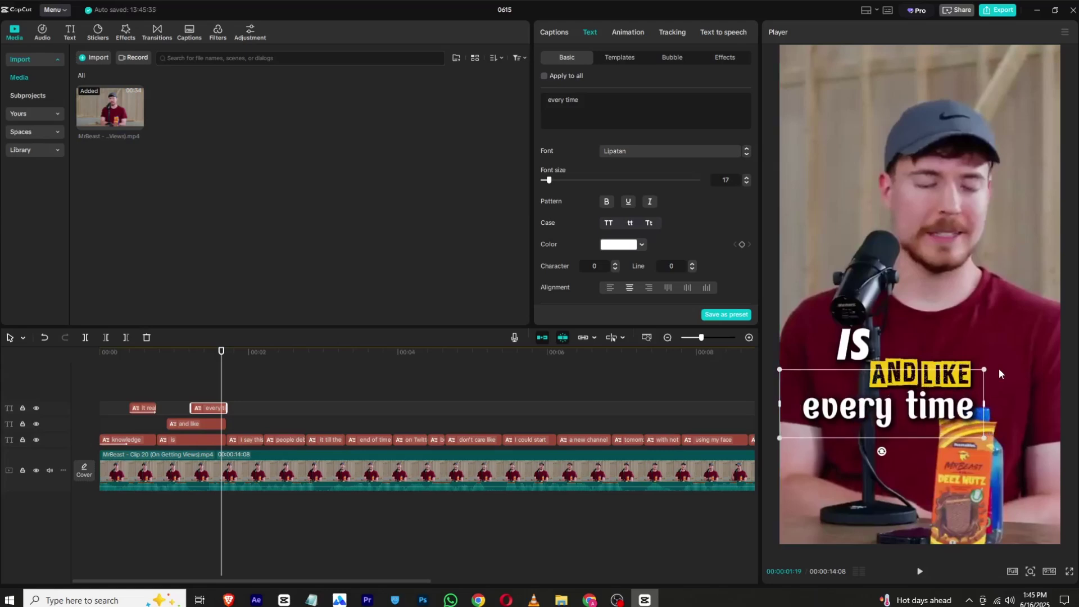
drag(984, 369, 957, 372)
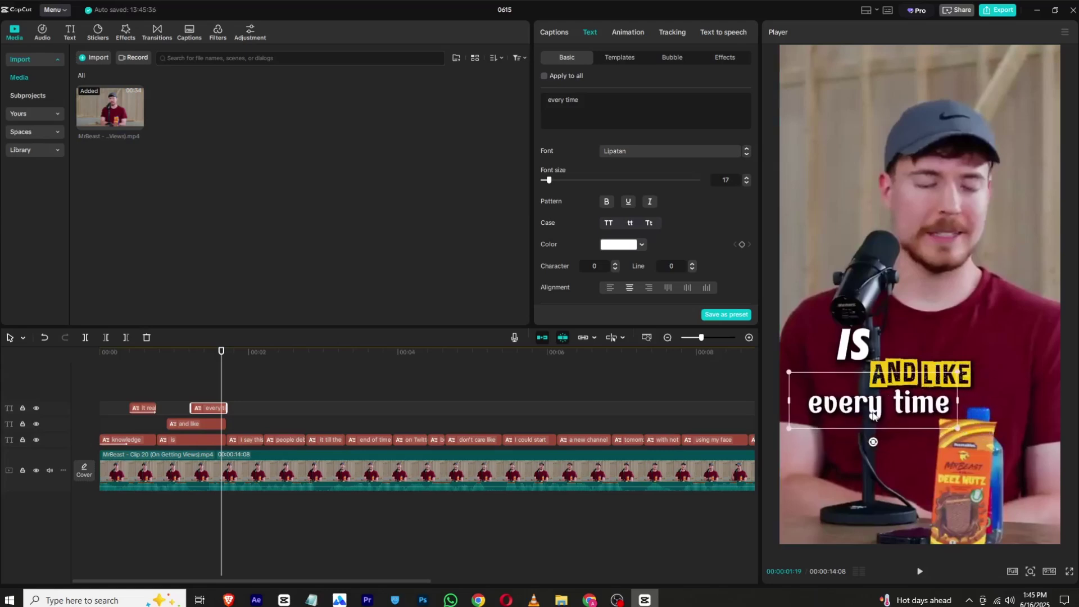
- Replay the reel from the start to review the captions, stopping where 'I say this' appears
drag(221, 360, 25, 364)
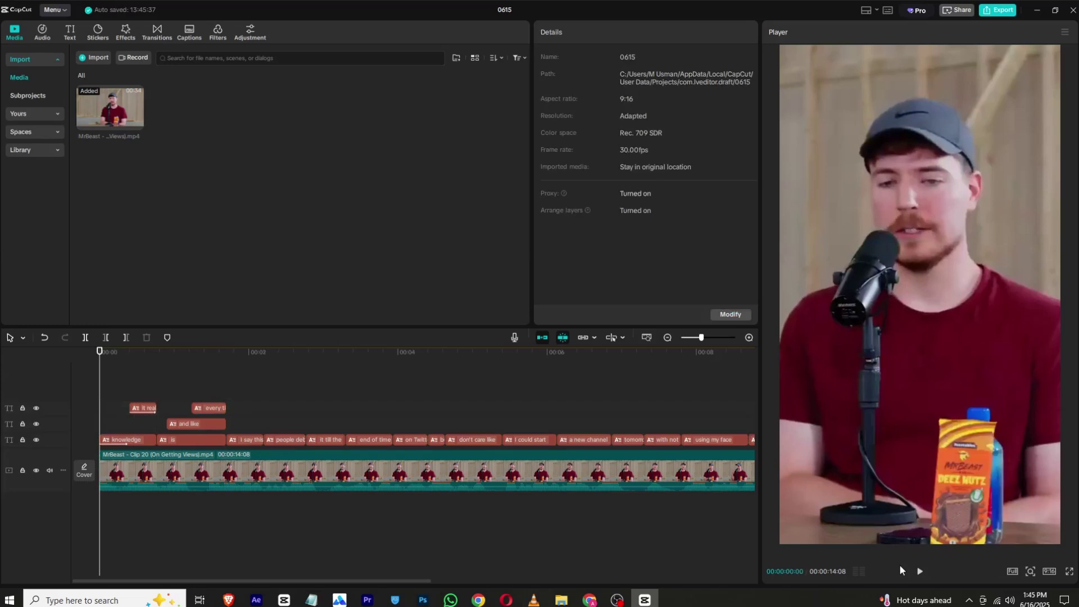
click(919, 572)
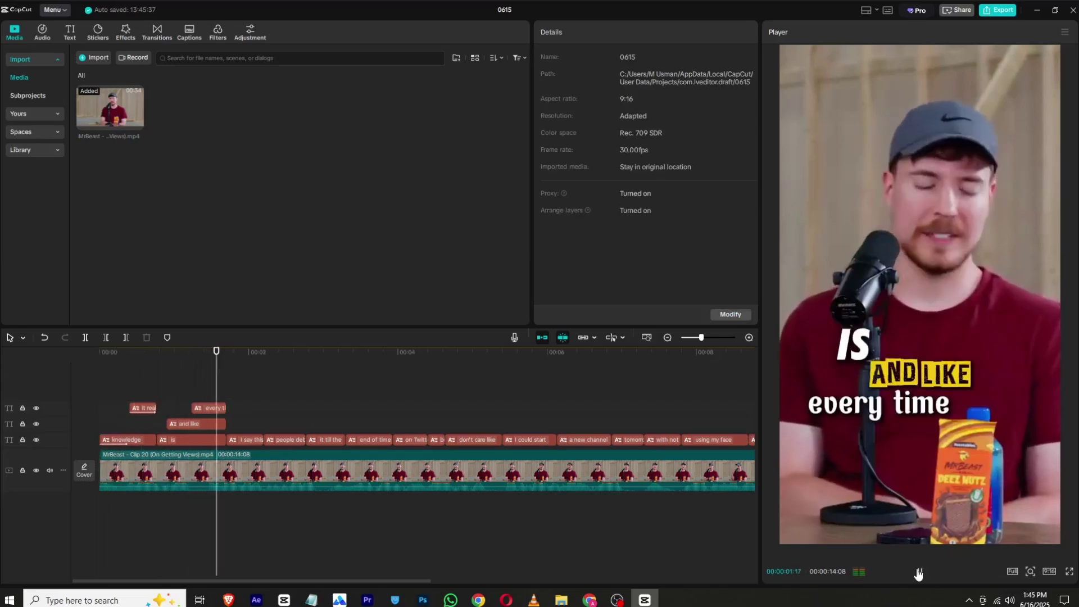
click(919, 572)
click(239, 366)
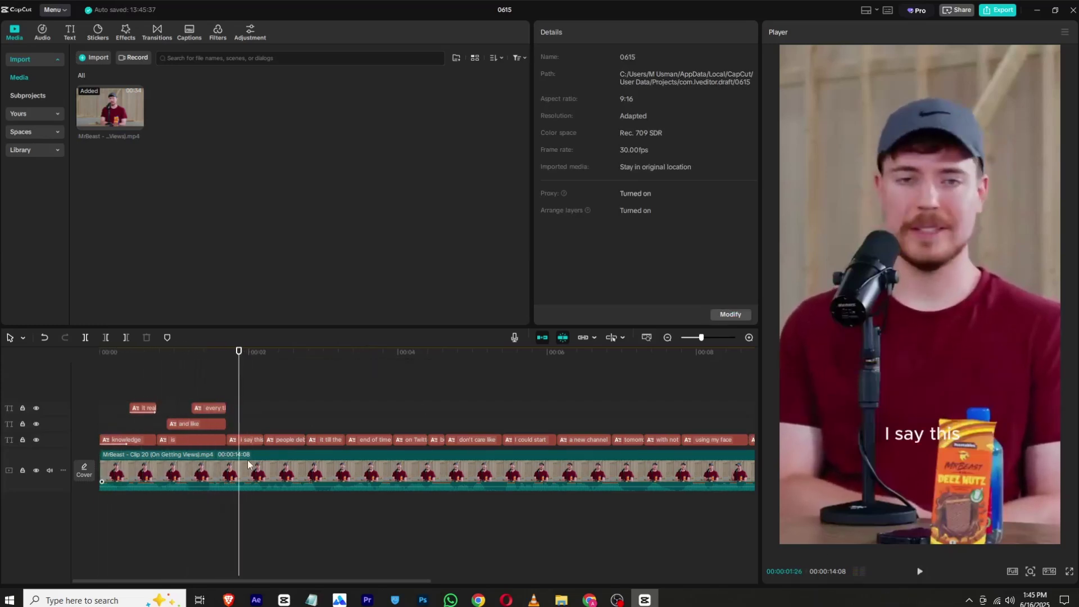
- Set the 'I say this' caption to the ZY Trend font and enlarge it in the player
click(248, 440)
click(628, 149)
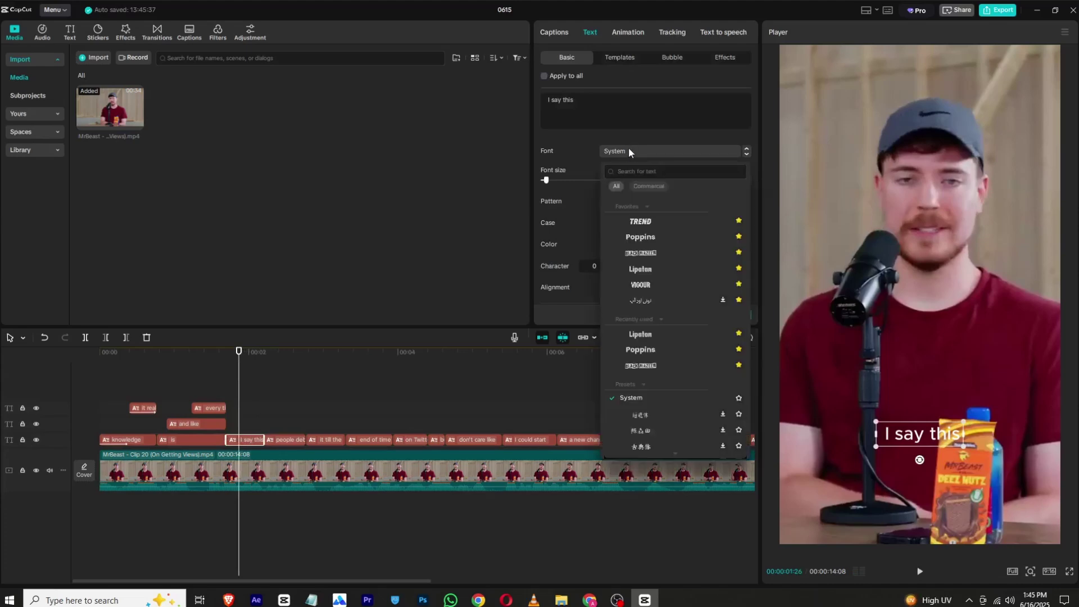
click(656, 222)
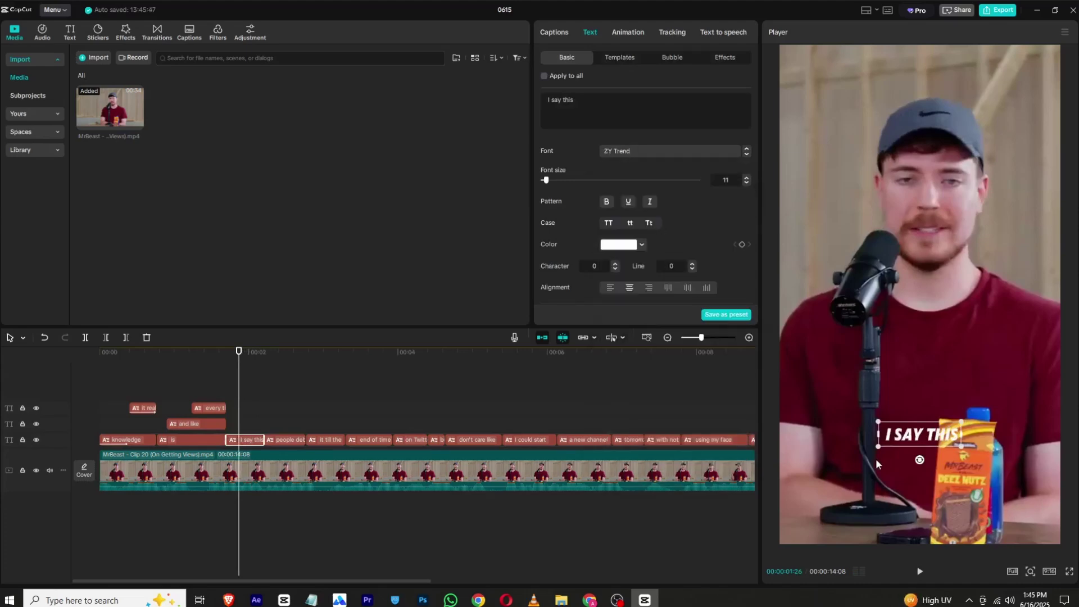
drag(881, 450, 843, 461)
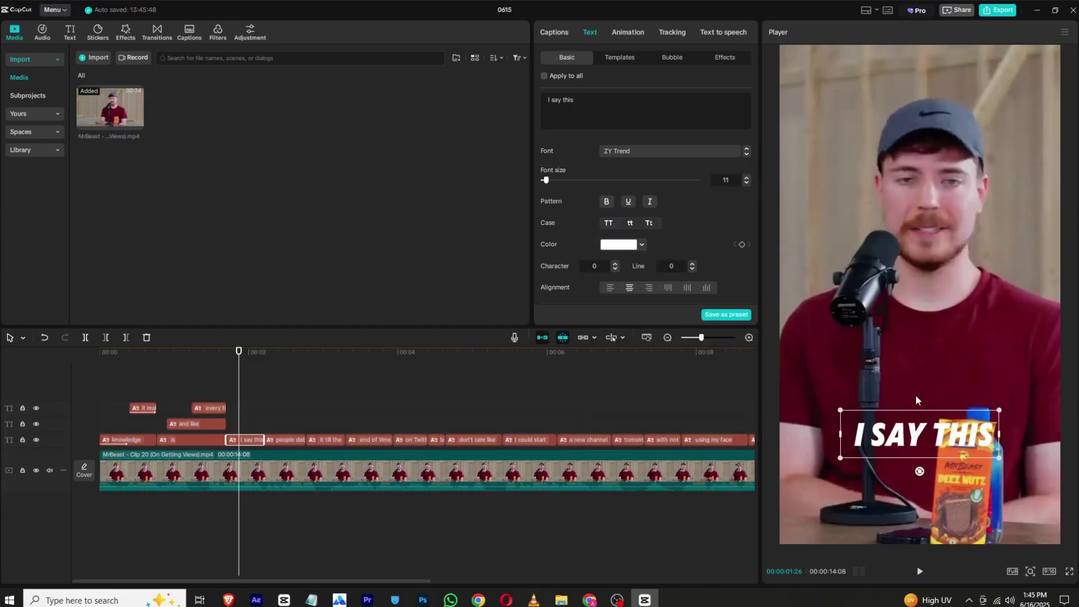
click(999, 412)
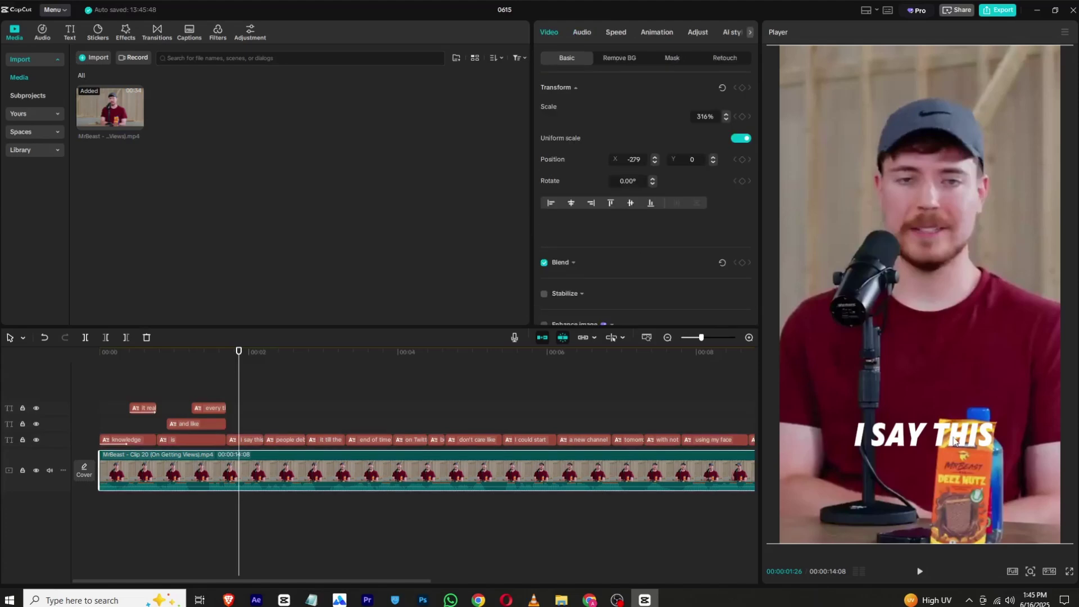
- Make I SAY THIS yellow FFCC00 in Black MazeEN, nudge it right, and raise 'people debate' one track
click(255, 438)
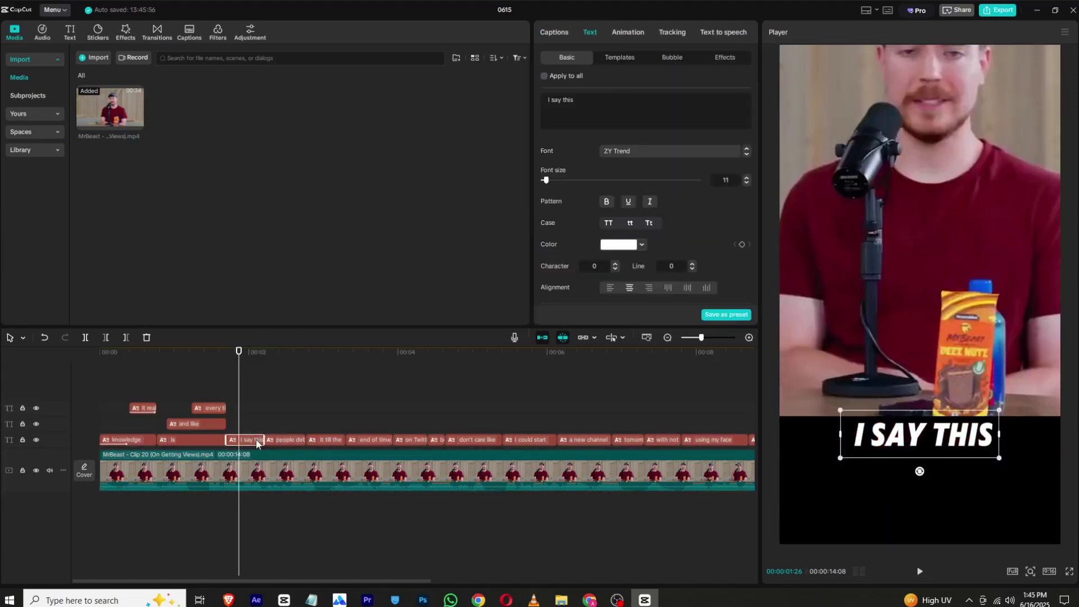
click(618, 244)
drag(649, 285, 736, 231)
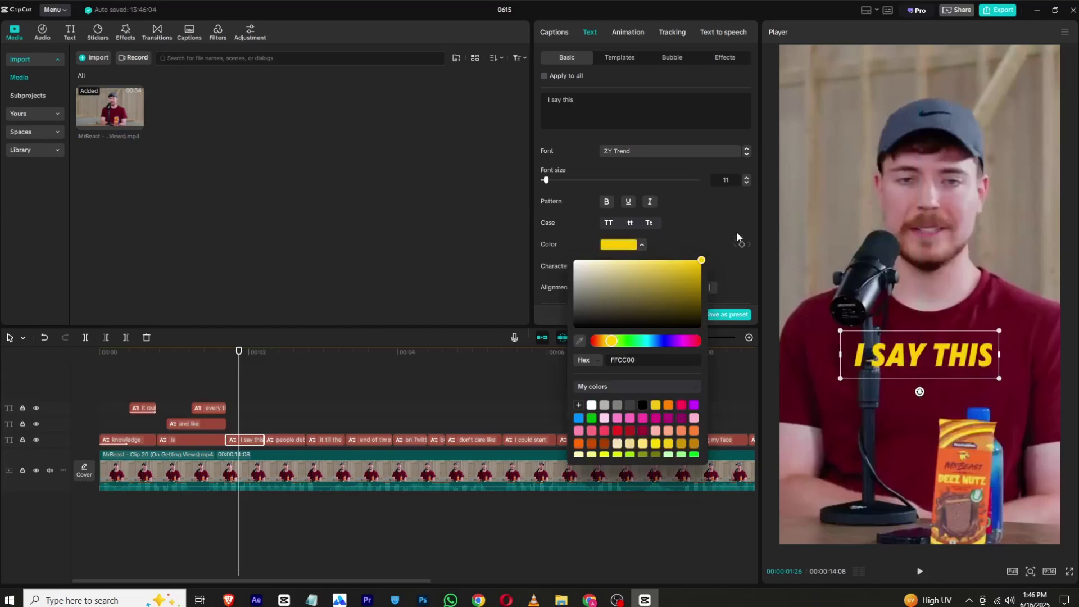
click(665, 152)
click(662, 153)
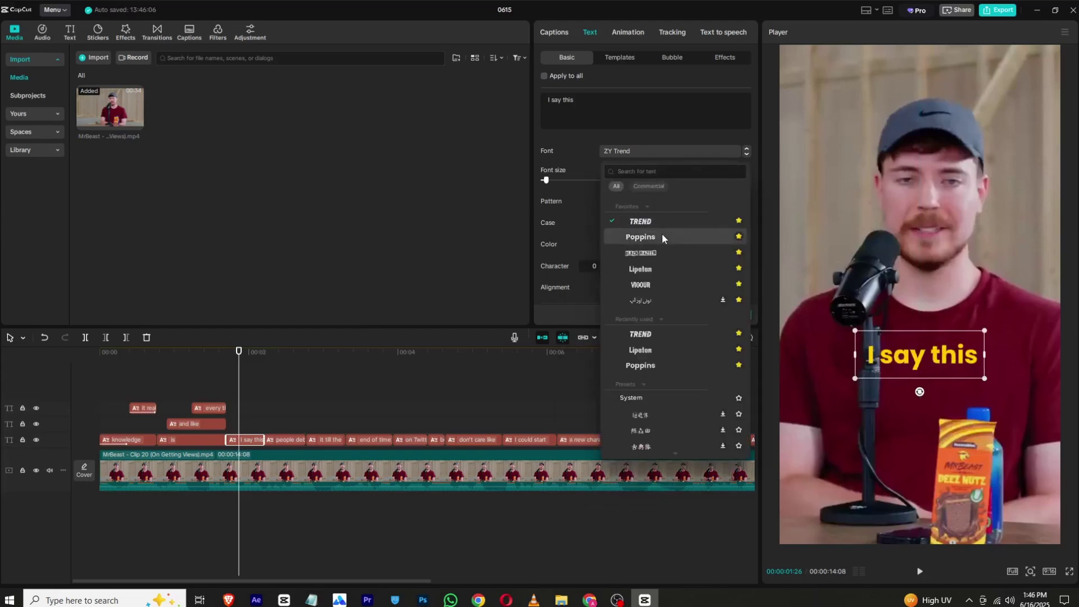
click(663, 254)
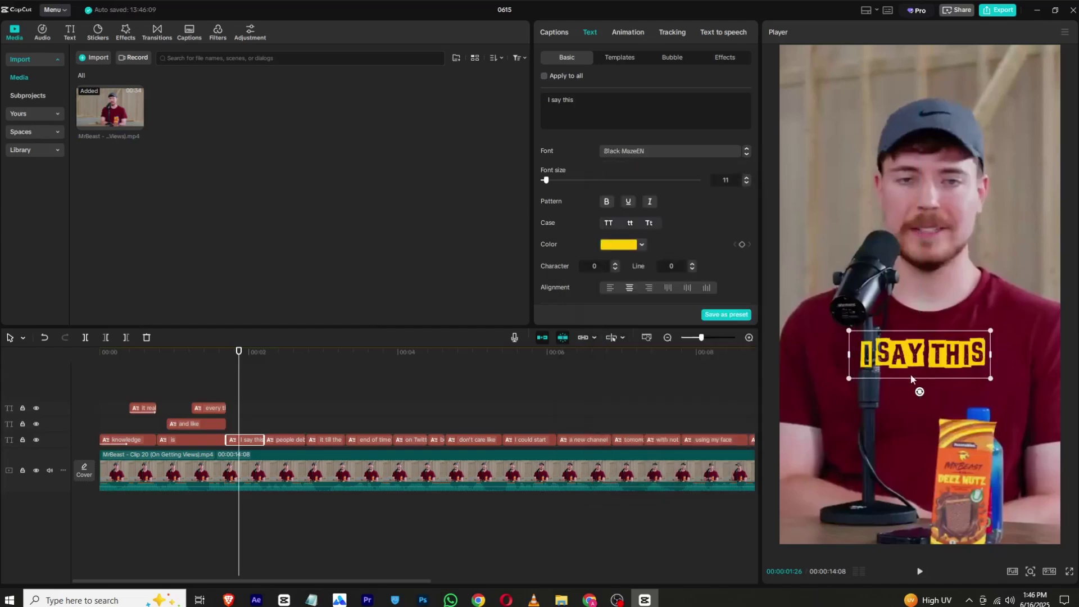
drag(890, 362, 899, 361)
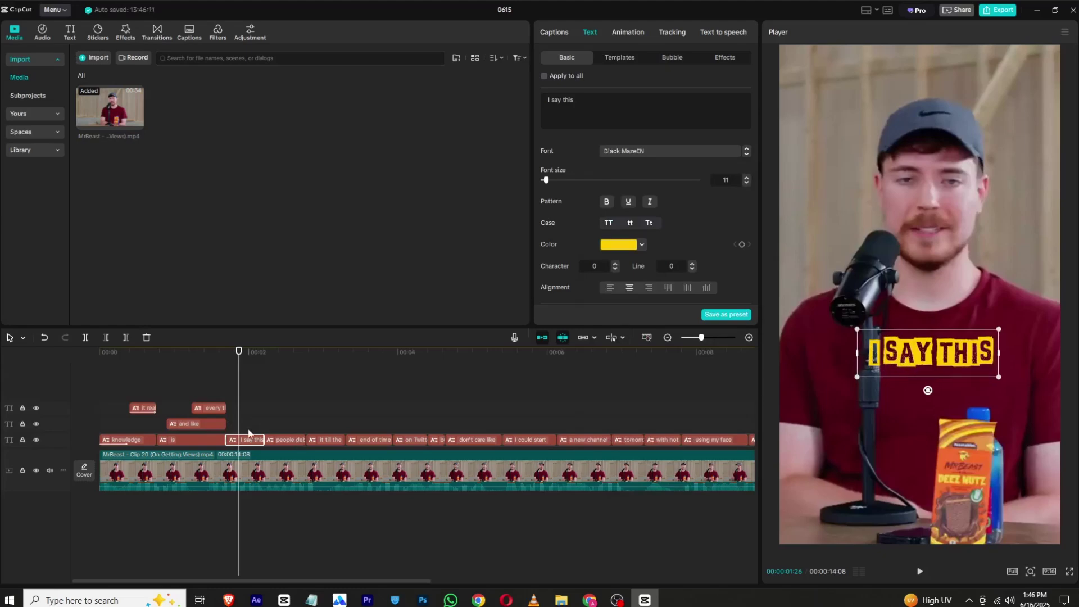
drag(283, 440, 305, 439)
- Change the 'people debate' caption's font to Lipatan
click(268, 368)
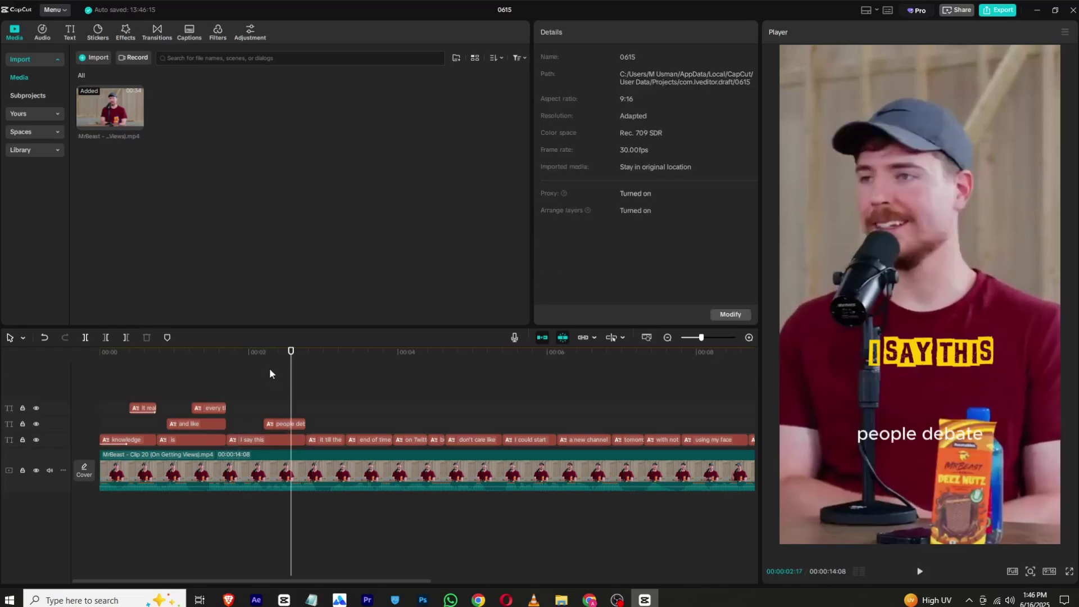
click(278, 425)
click(653, 151)
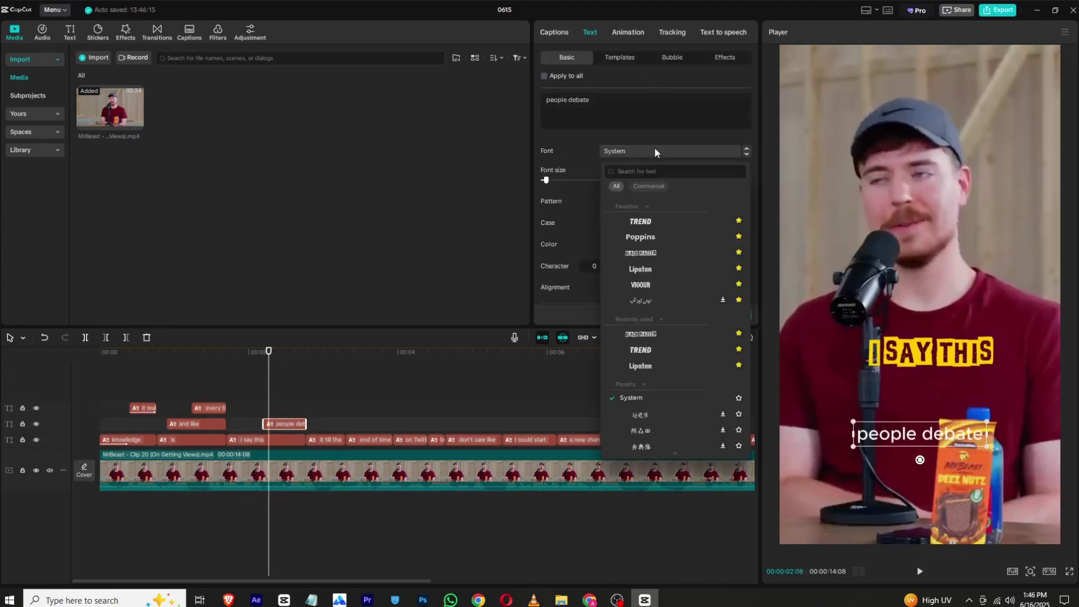
click(667, 298)
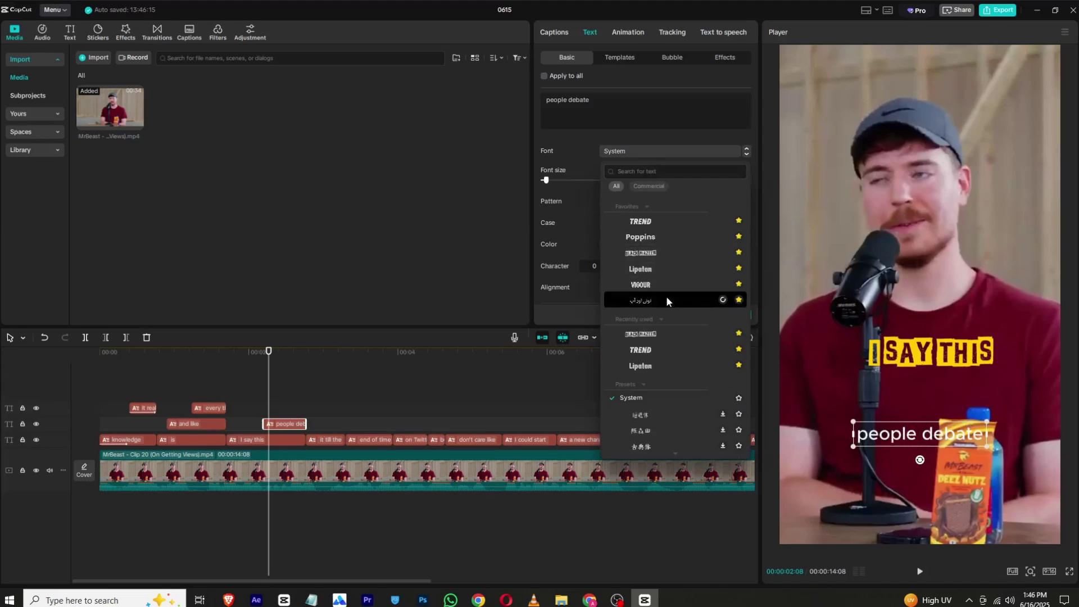
click(641, 268)
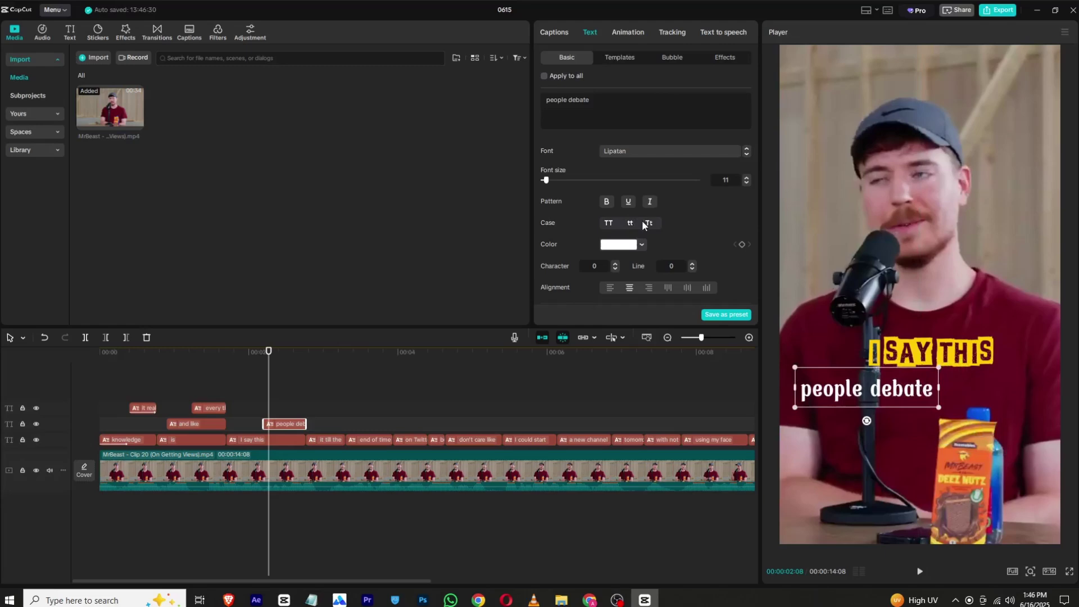
- Switch the caption to Title Case 'People Debate' and make it italic, leaving bold and underline off
click(611, 223)
click(629, 225)
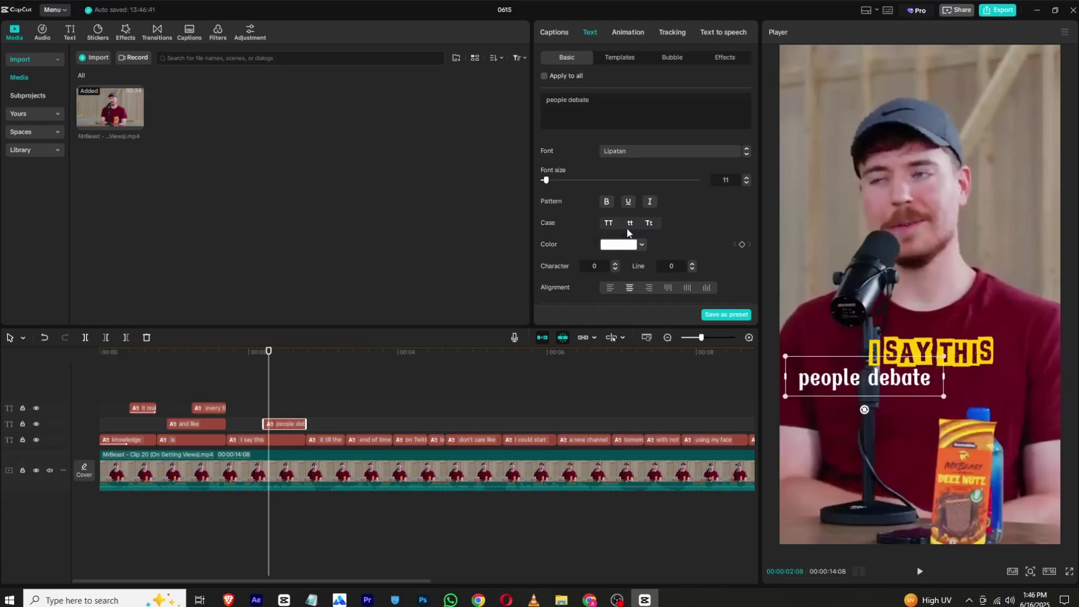
click(649, 225)
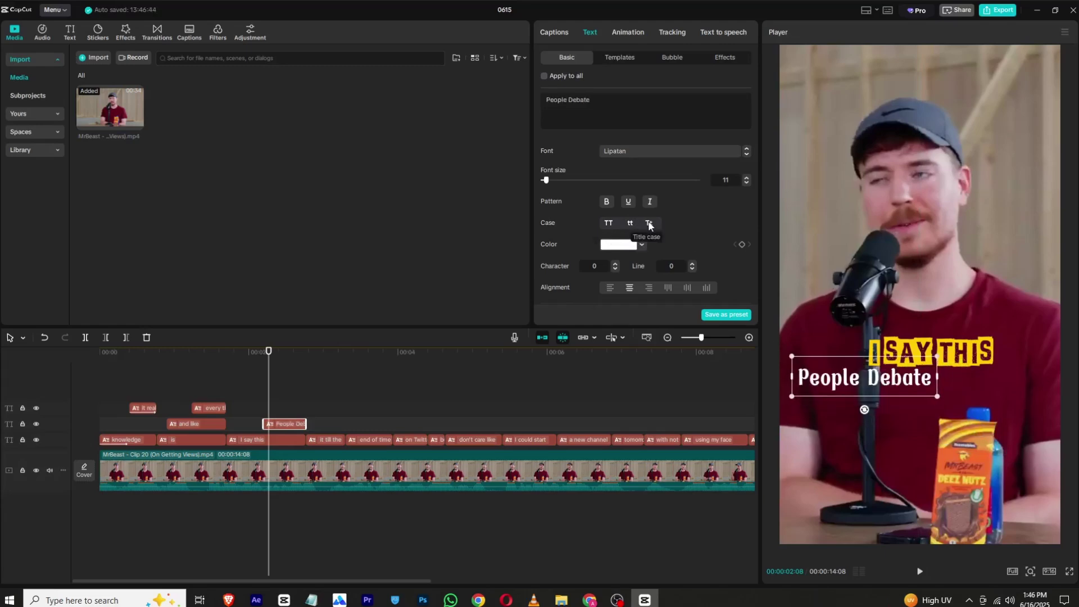
click(606, 202)
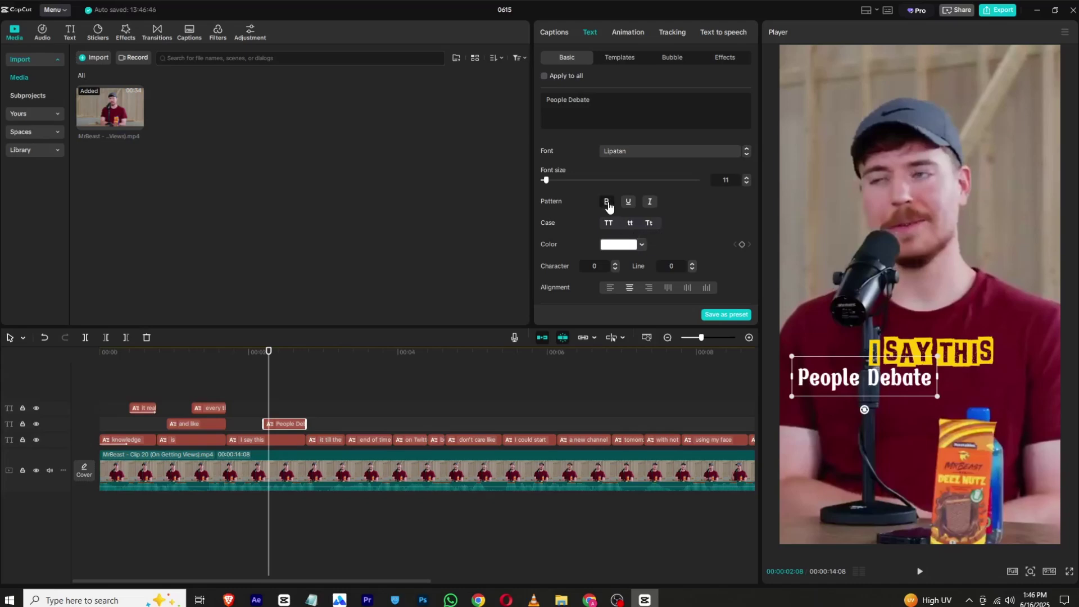
click(607, 202)
click(628, 202)
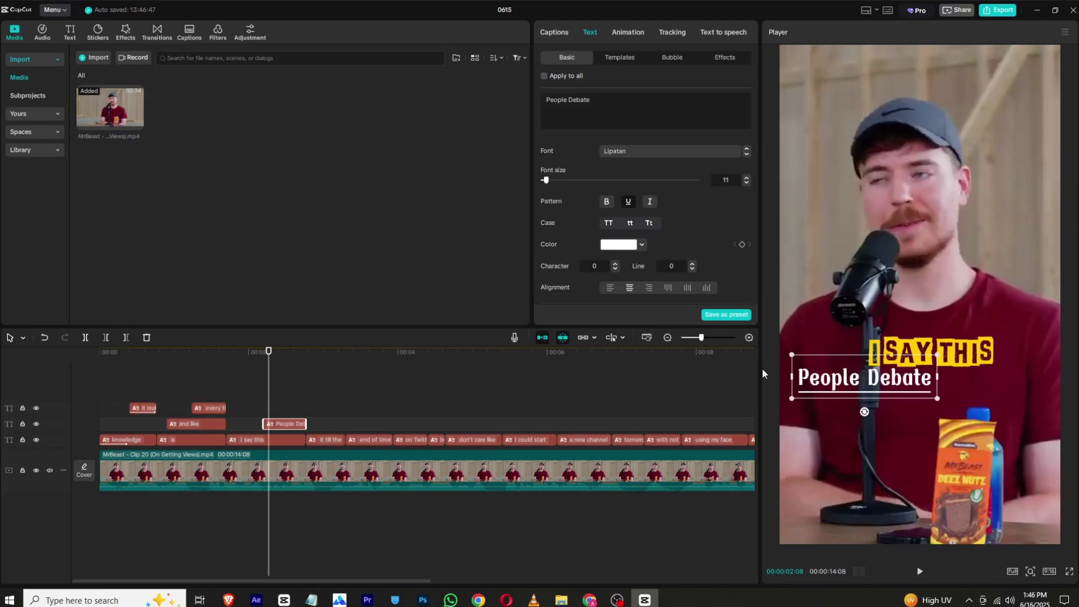
click(650, 202)
click(628, 202)
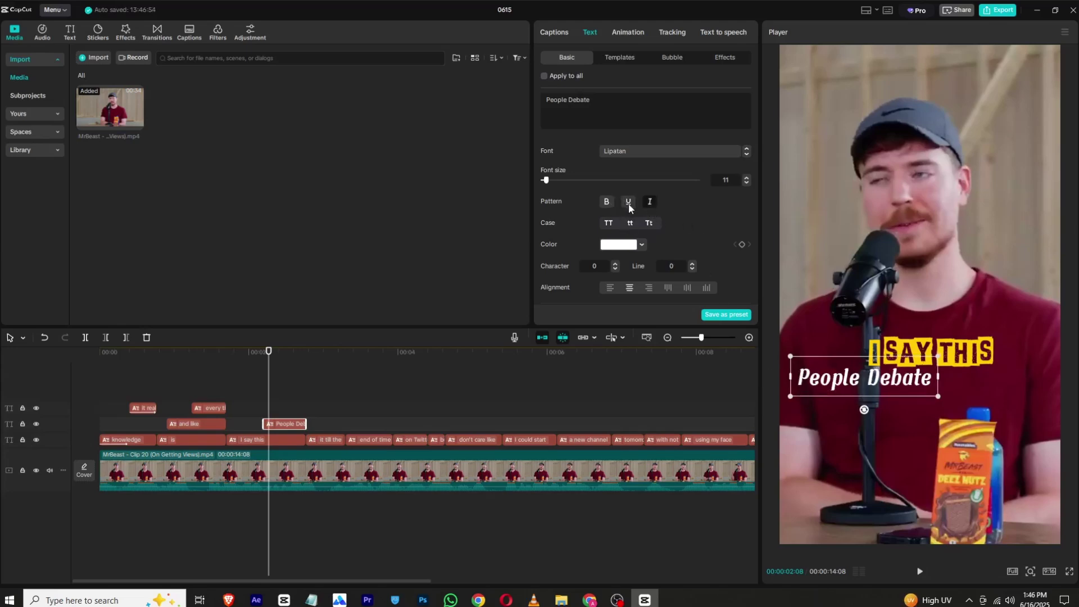
- Toggle italic off and on, leaving the People Debate caption italic
click(650, 203)
click(650, 203)
click(650, 202)
click(650, 202)
scroll(685, 191, down, 5)
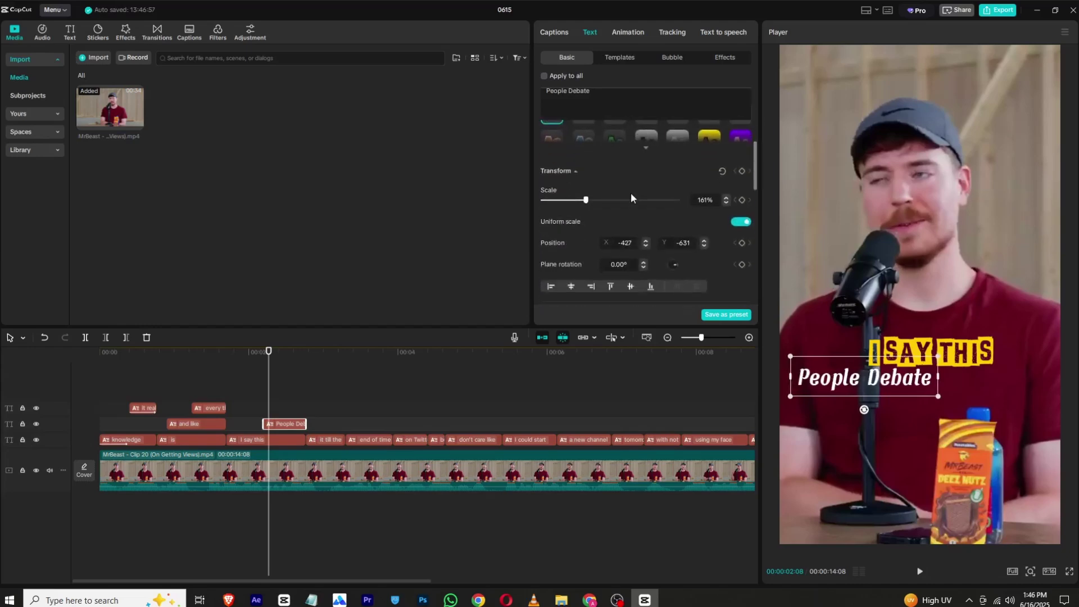
scroll(630, 194, up, 3)
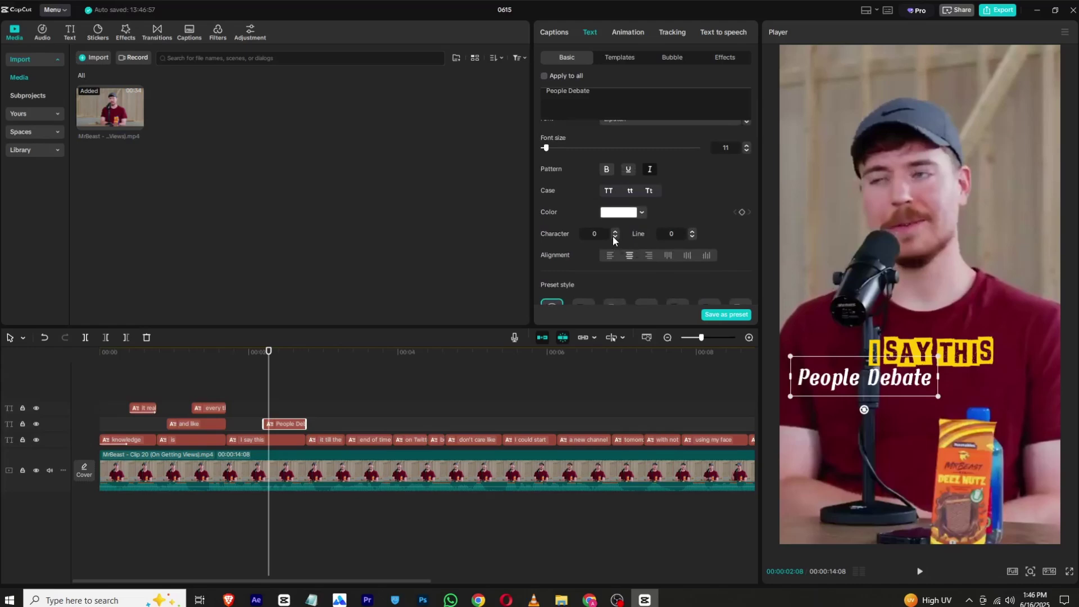
- Test tighter and wider character spacing, nudge the caption right, then reset spacing to 0
click(614, 237)
click(614, 237)
click(614, 237)
click(614, 237)
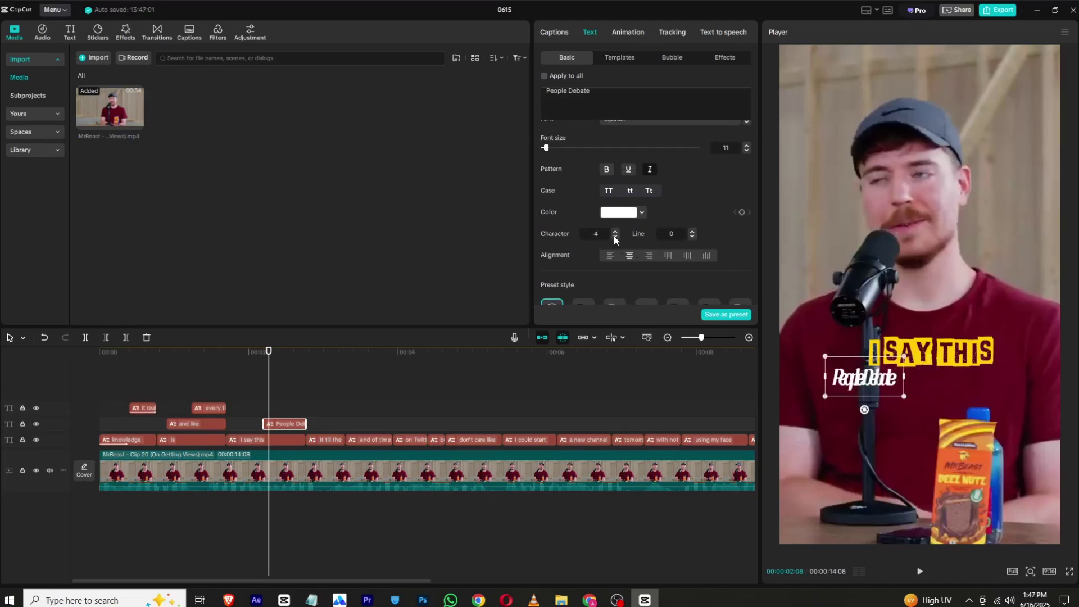
click(615, 237)
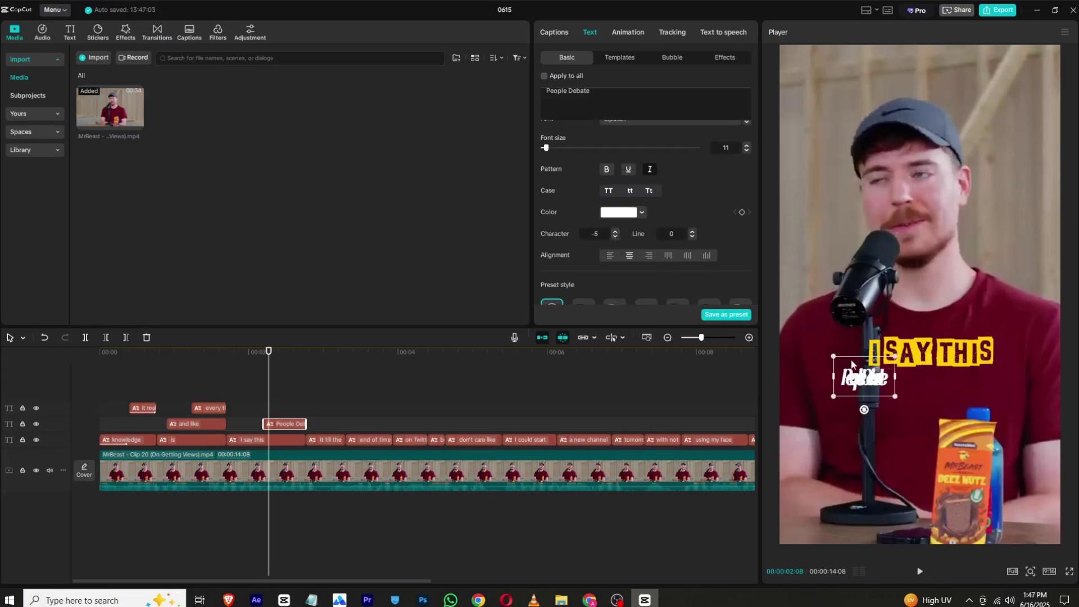
click(615, 231)
click(615, 231)
click(615, 231)
click(615, 231)
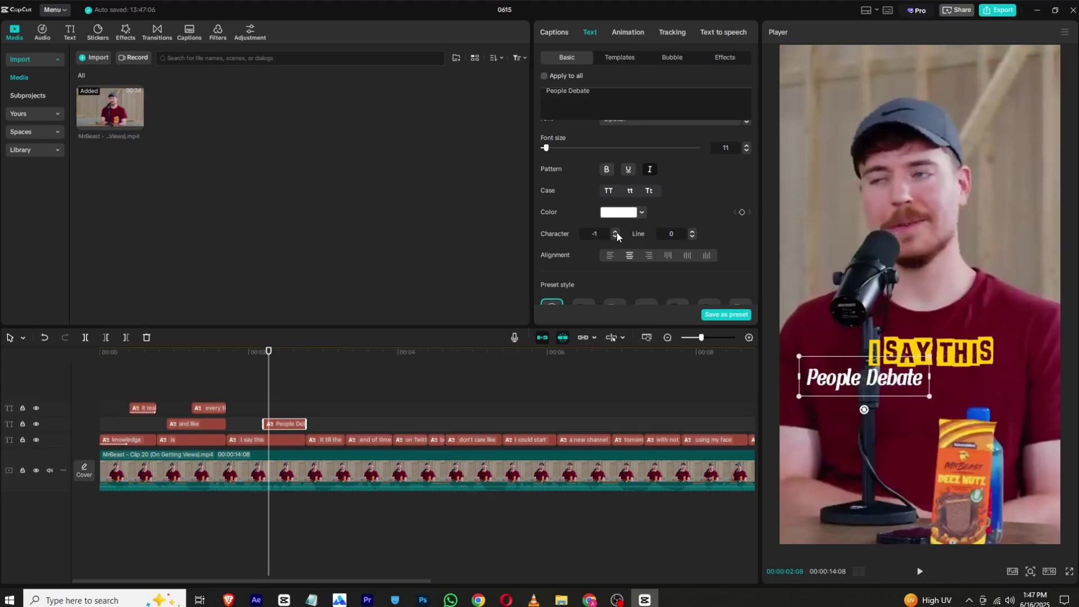
click(616, 231)
click(616, 231)
drag(842, 383, 850, 383)
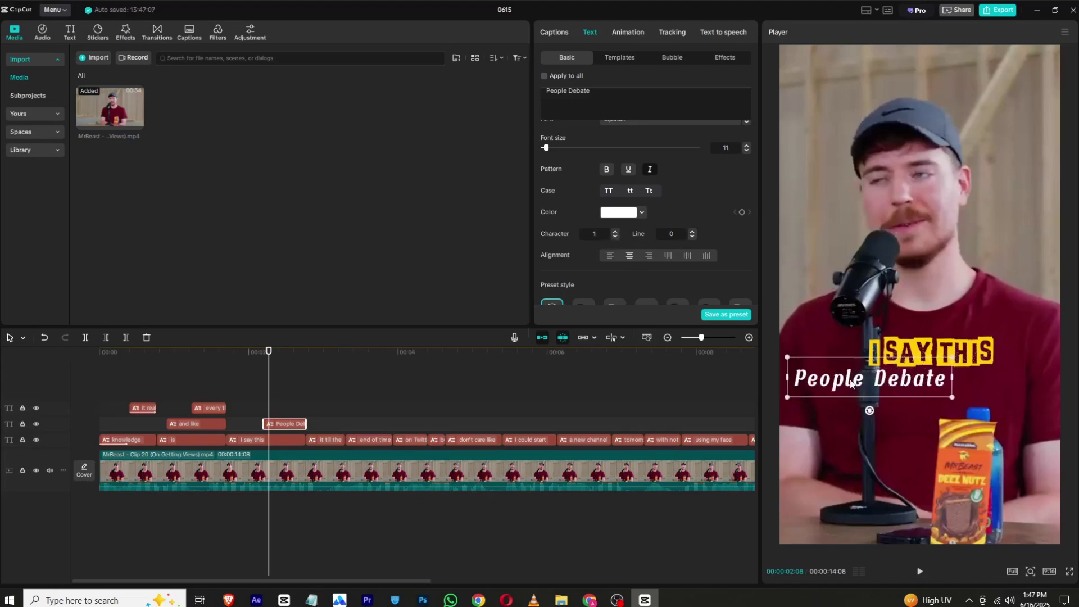
click(615, 233)
- Try vertical text layout, then settle on horizontal right-aligned for People Debate
scroll(648, 212, down, 5)
scroll(626, 232, up, 6)
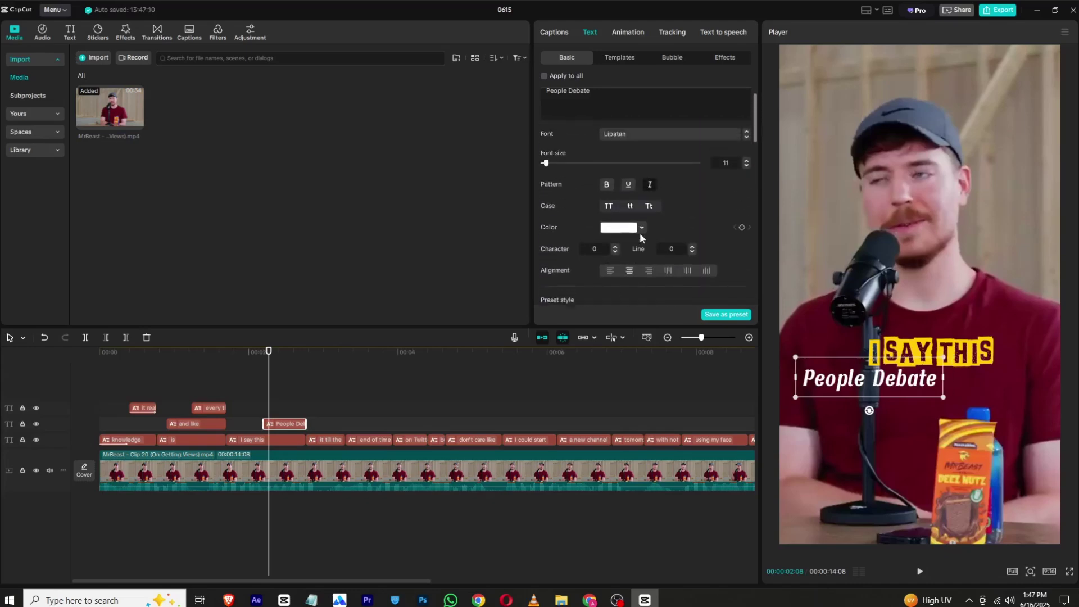
scroll(639, 232, up, 1)
click(665, 287)
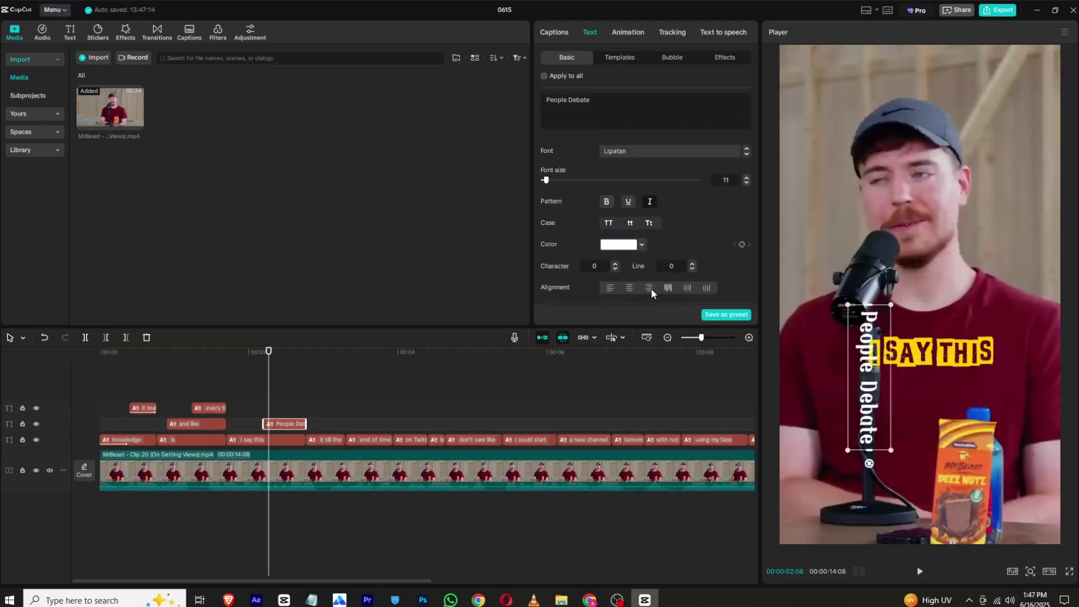
click(648, 287)
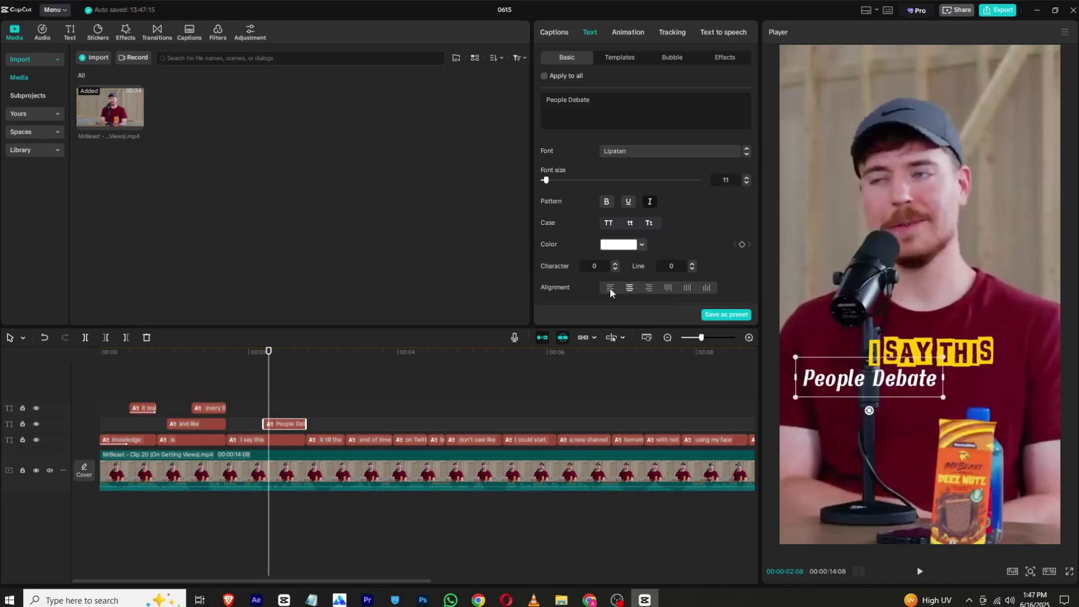
click(688, 288)
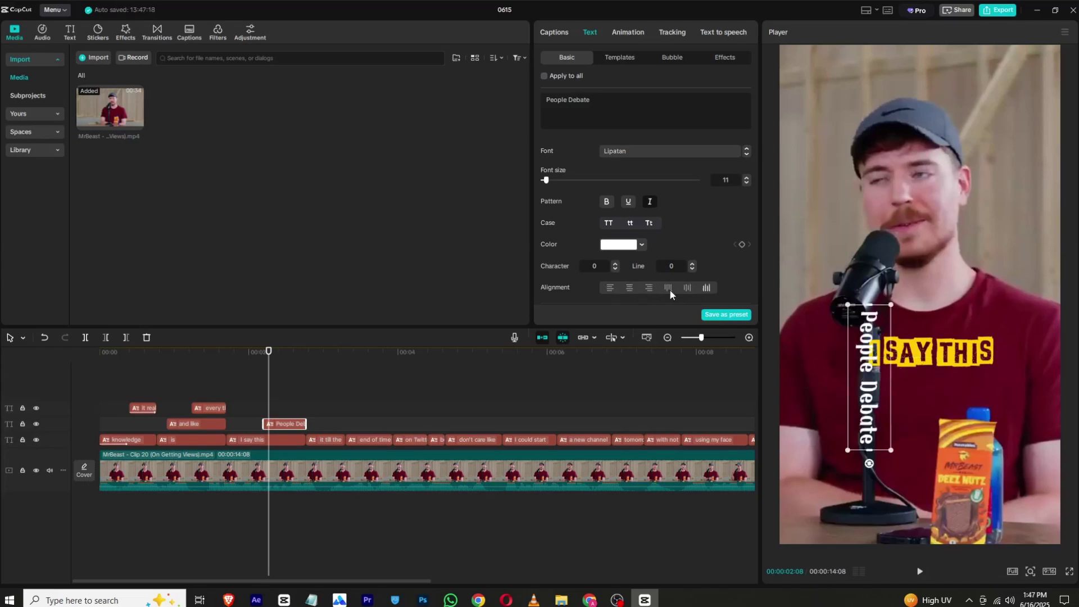
click(648, 287)
scroll(661, 176, down, 5)
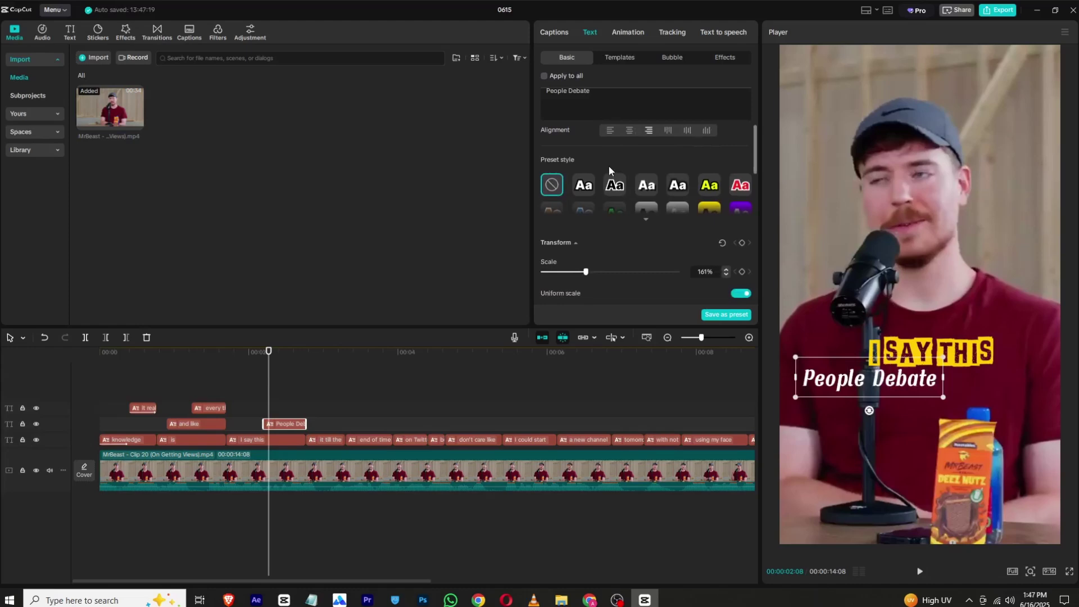
click(646, 219)
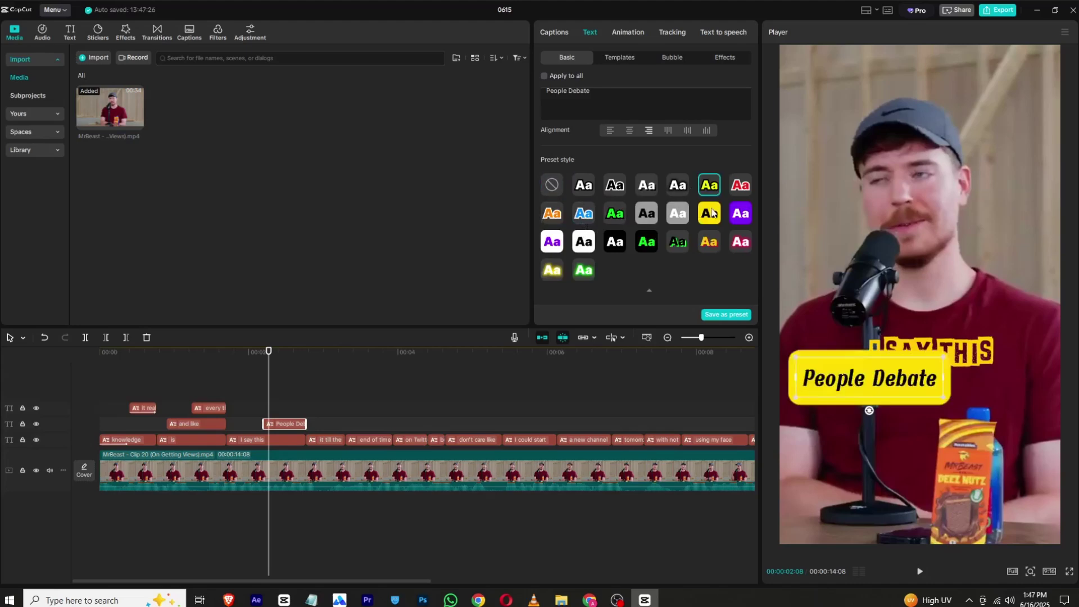
click(739, 215)
click(737, 242)
scroll(672, 190, down, 6)
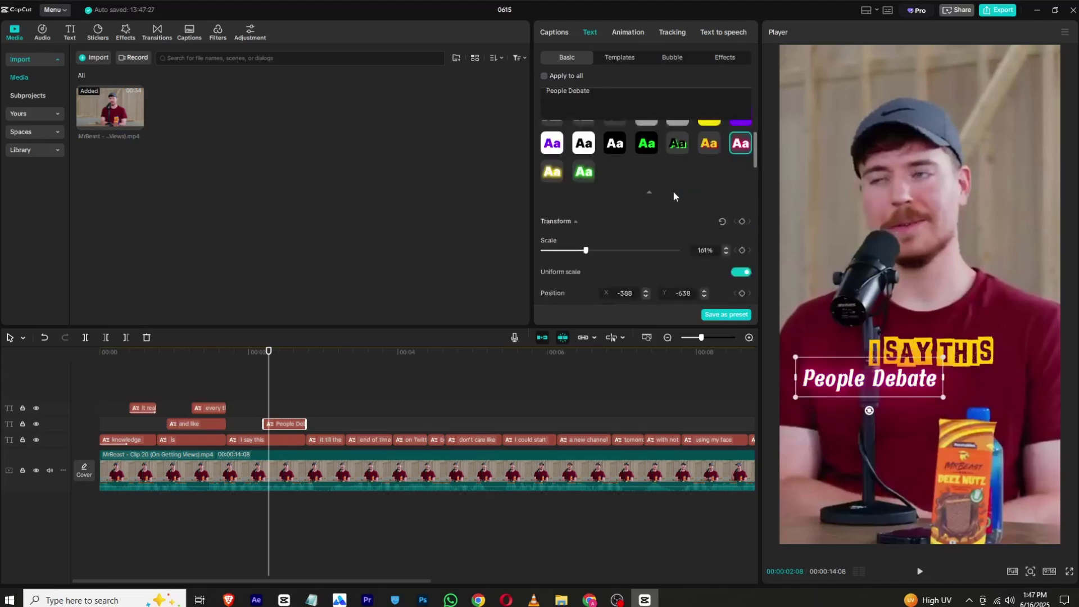
scroll(618, 206, up, 5)
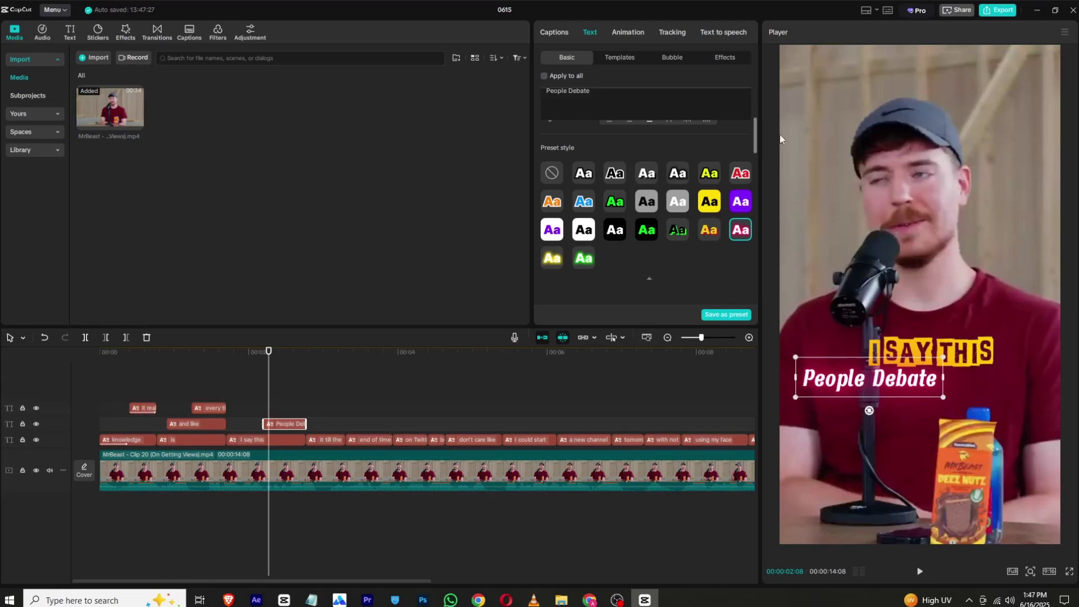
drag(754, 133, 749, 191)
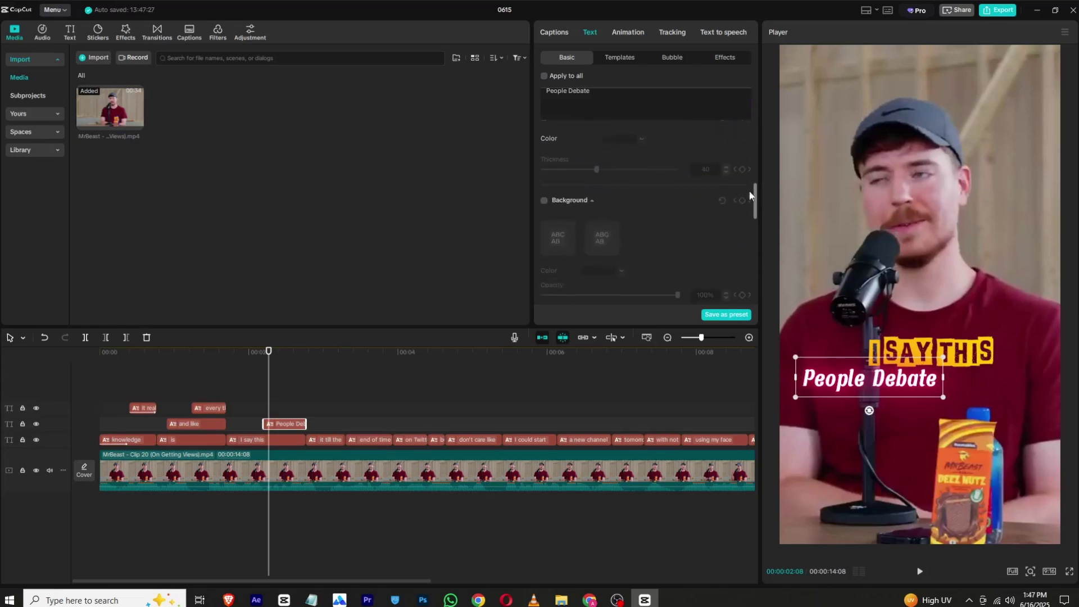
click(544, 201)
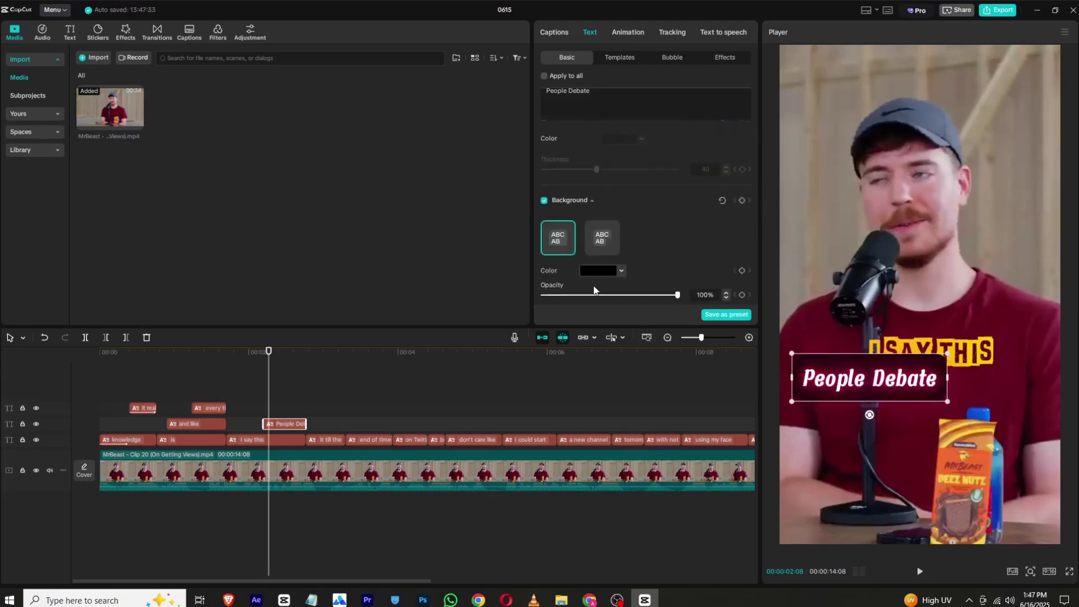
mouse_move(594, 290)
mouse_down()
mouse_move(680, 292)
mouse_move(614, 295)
mouse_up()
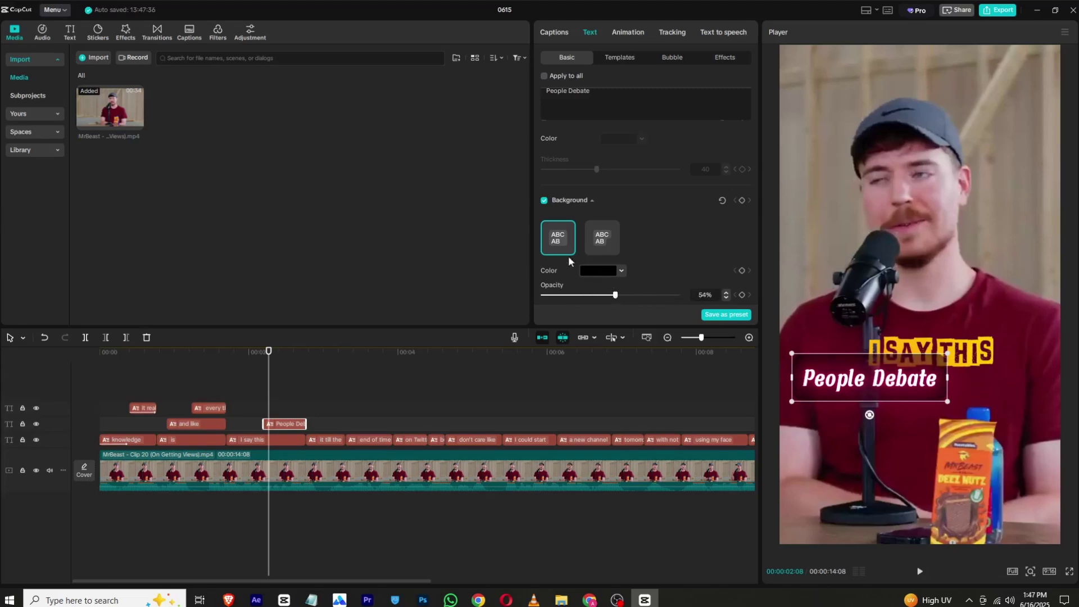
click(544, 200)
scroll(557, 196, up, 2)
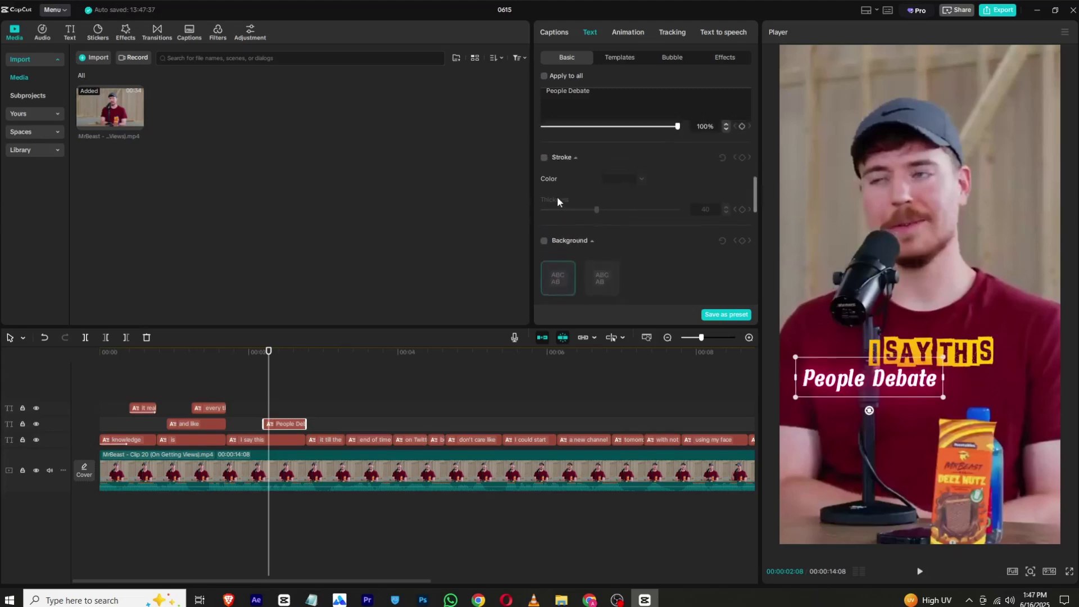
click(544, 160)
drag(585, 213, 560, 211)
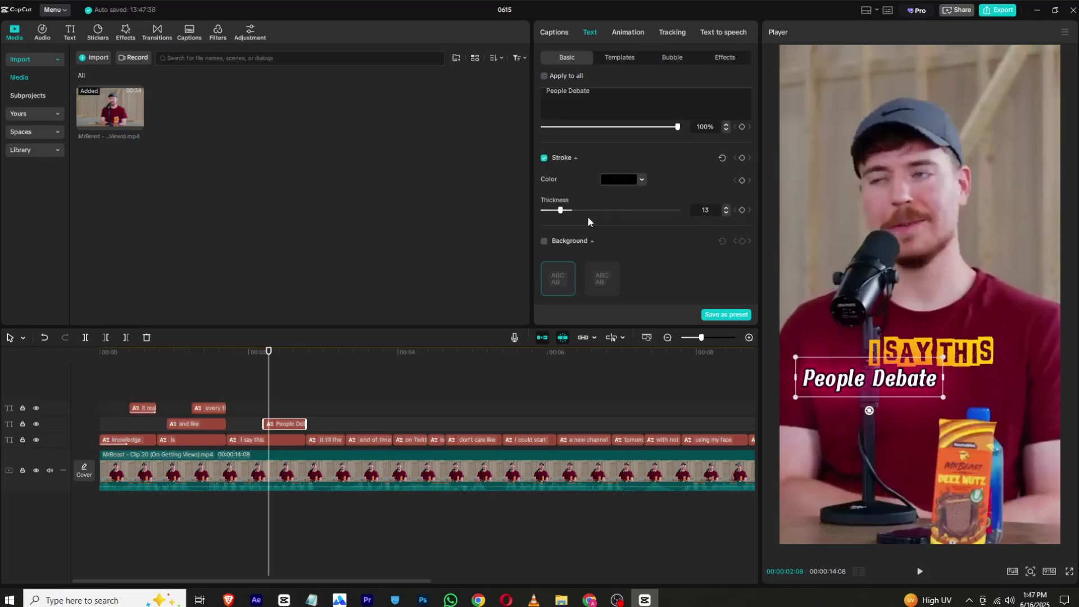
click(544, 158)
scroll(612, 201, down, 5)
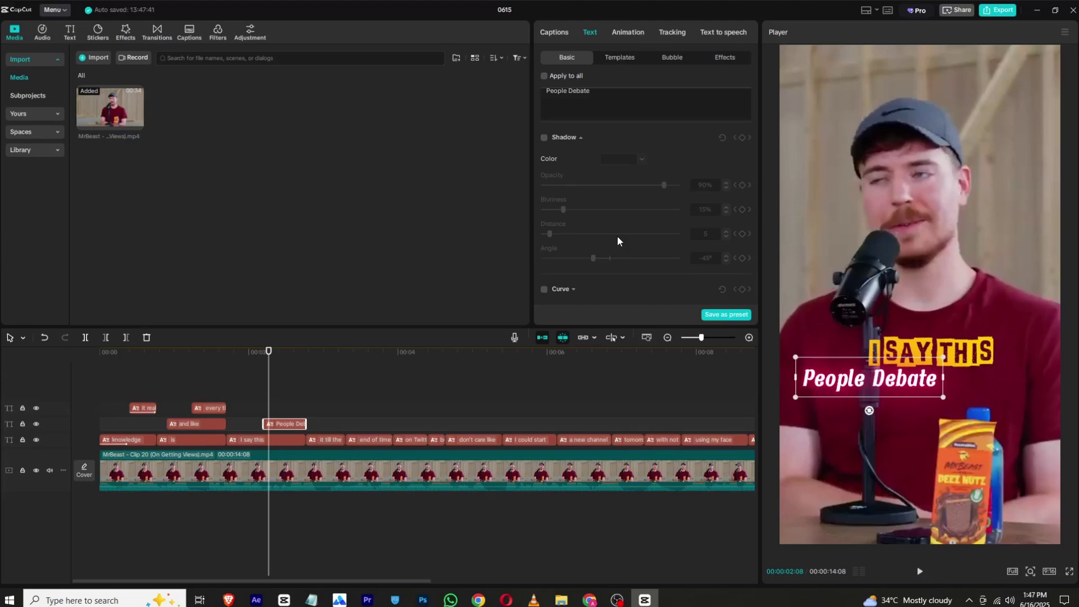
scroll(617, 236, up, 6)
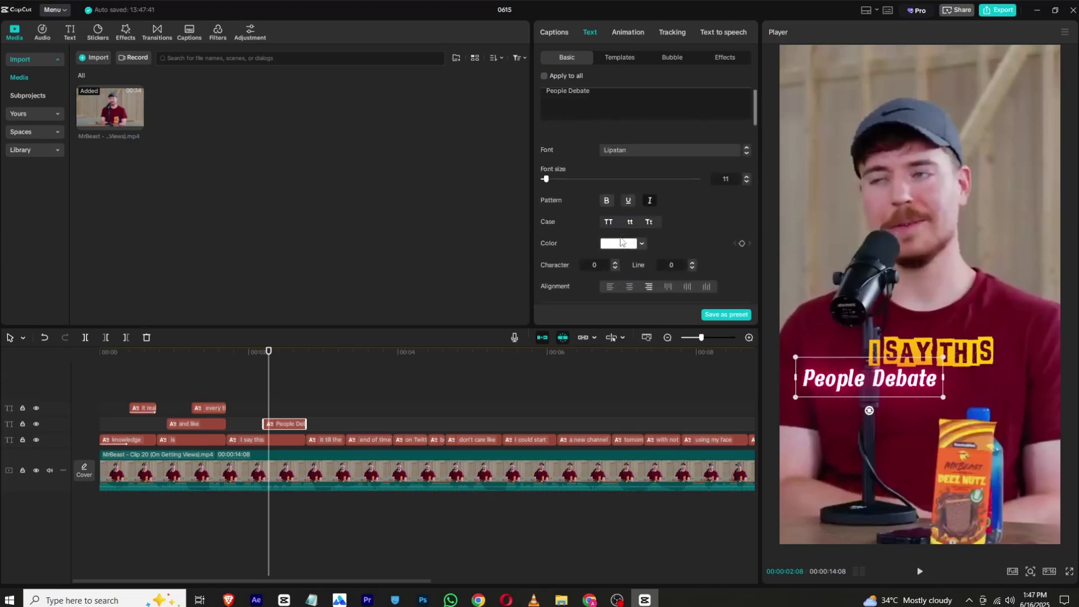